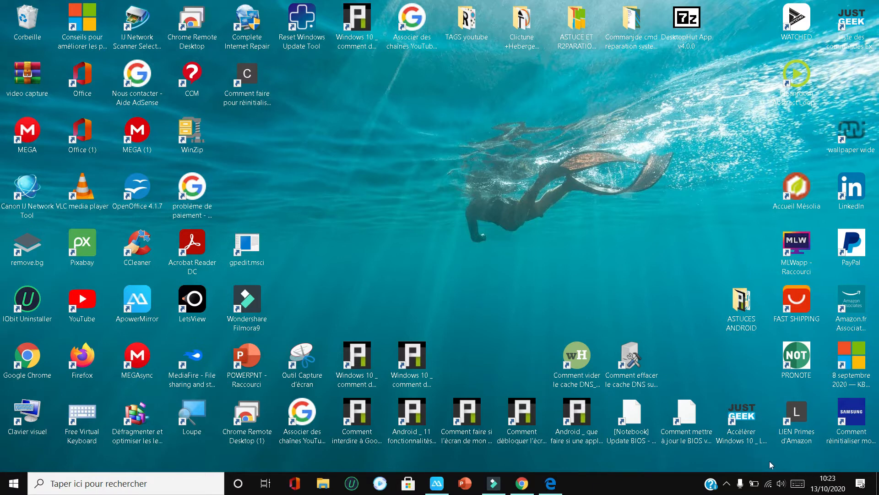
- Turn on the PC's Bluetooth from the Windows notification centre's quick actions and return to the desktop
click(860, 484)
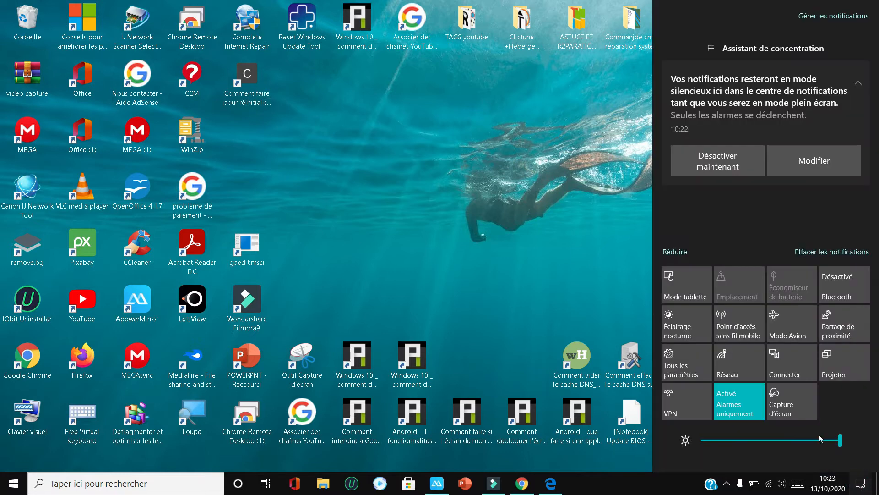
click(839, 295)
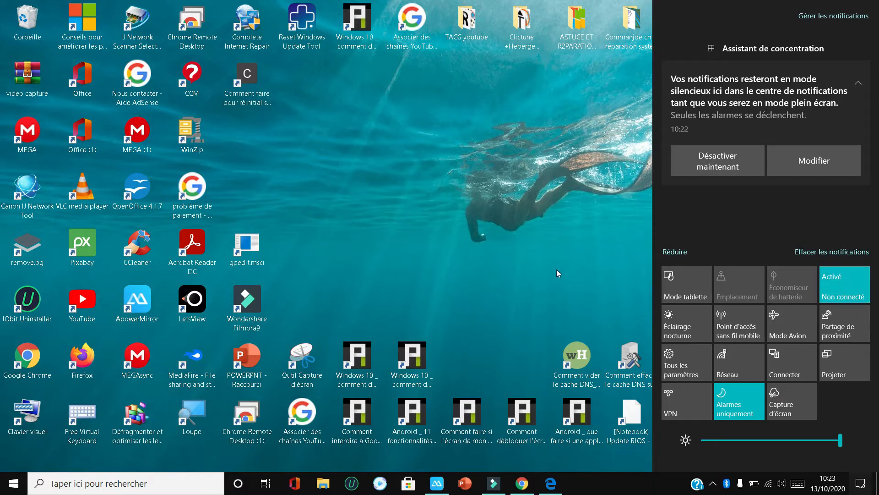
click(558, 273)
- Switch to the mirrored Android phone in ApowerMirror, turn on its Bluetooth and show its Bluetooth device list
mouse_move(522, 489)
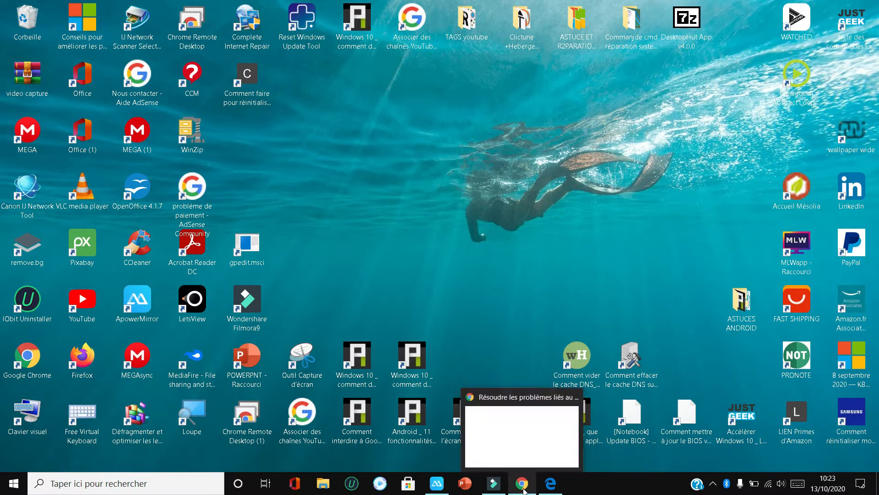
mouse_move(437, 484)
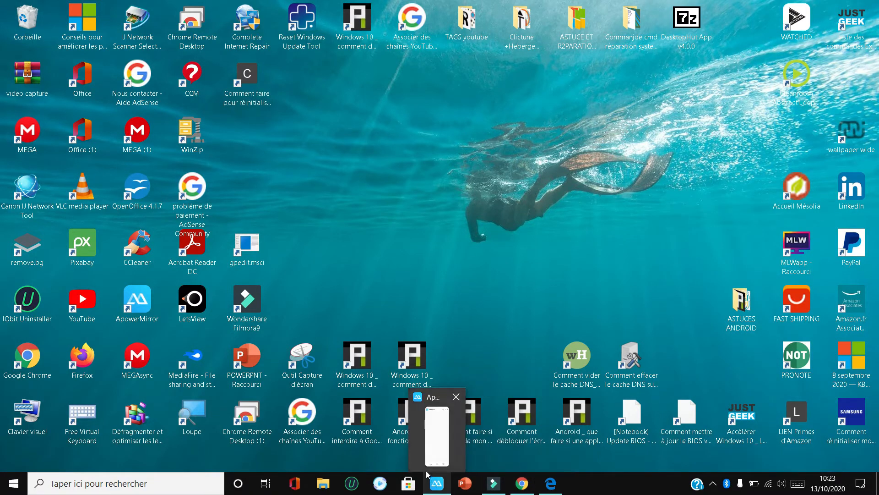
click(437, 450)
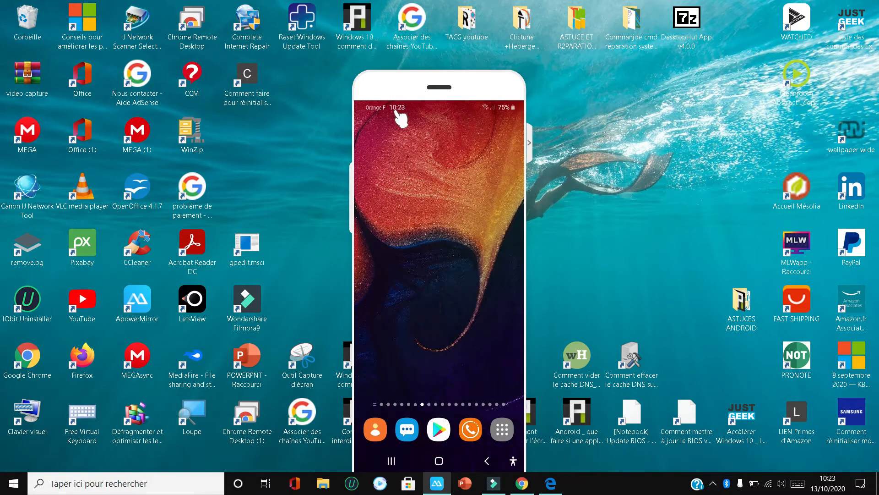
drag(390, 90, 382, 62)
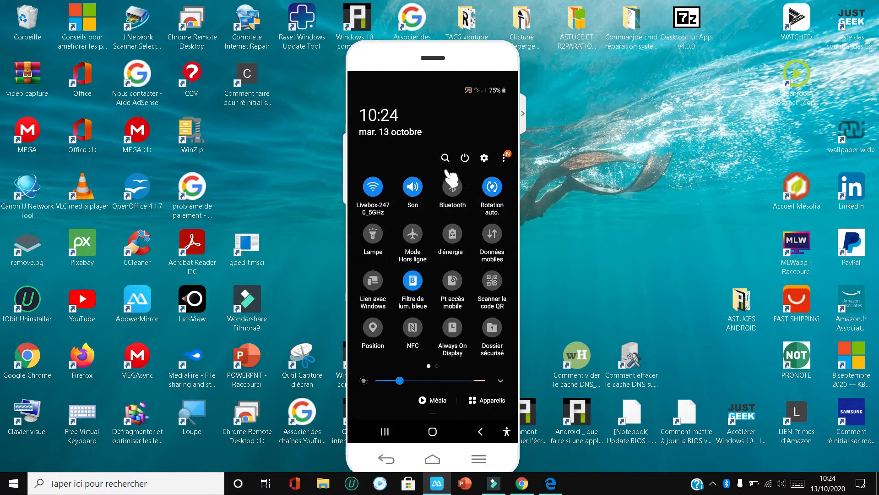
click(458, 193)
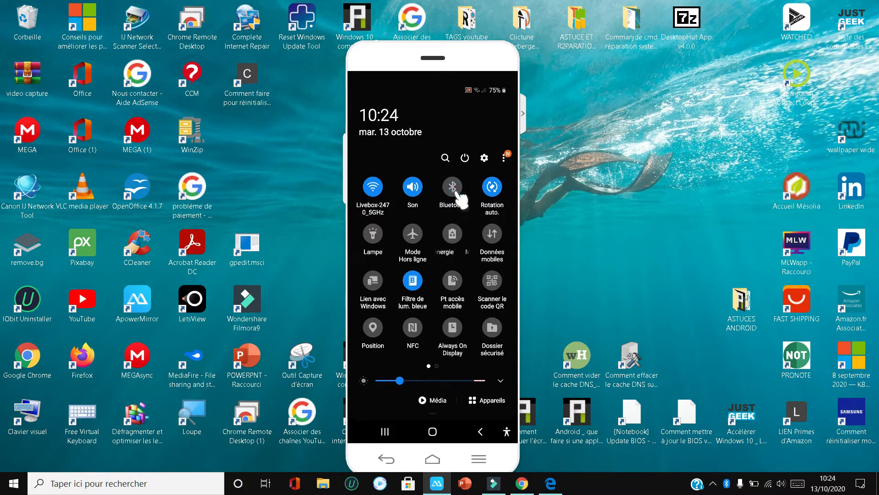
click(458, 194)
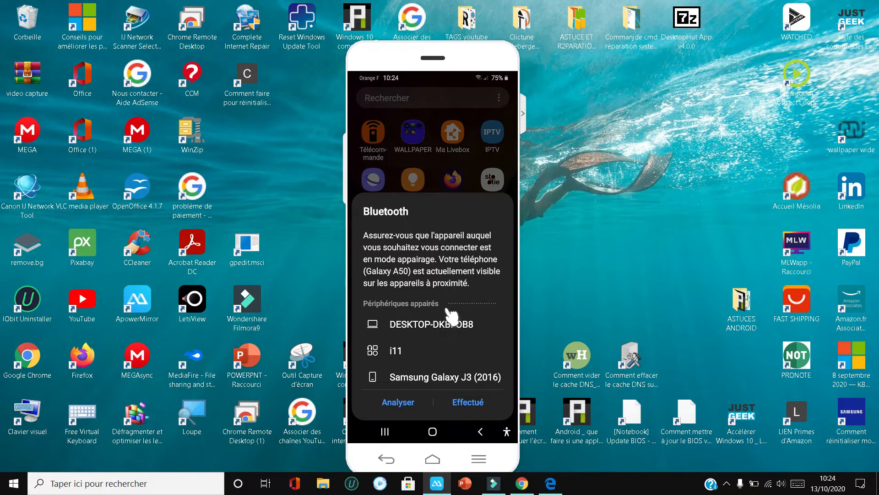
- Find "parametre" with Windows search and open the "Appareils Bluetooth et autres" page of Windows Settings
click(195, 485)
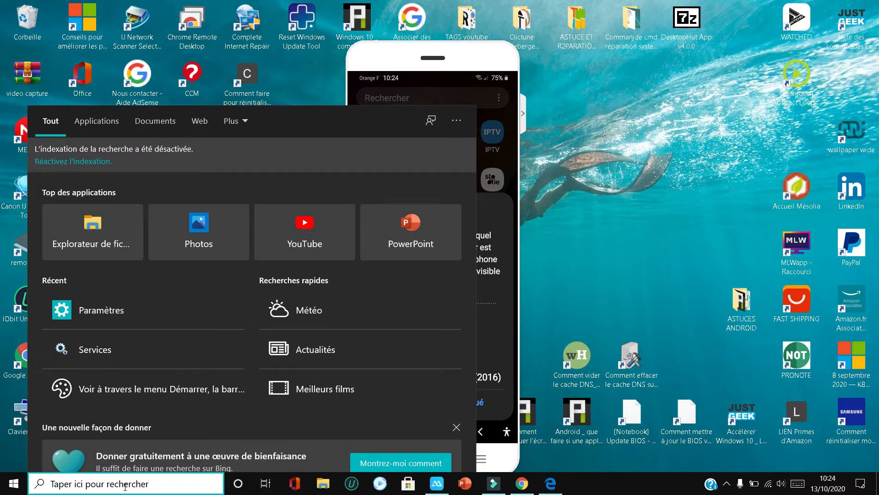
text(para)
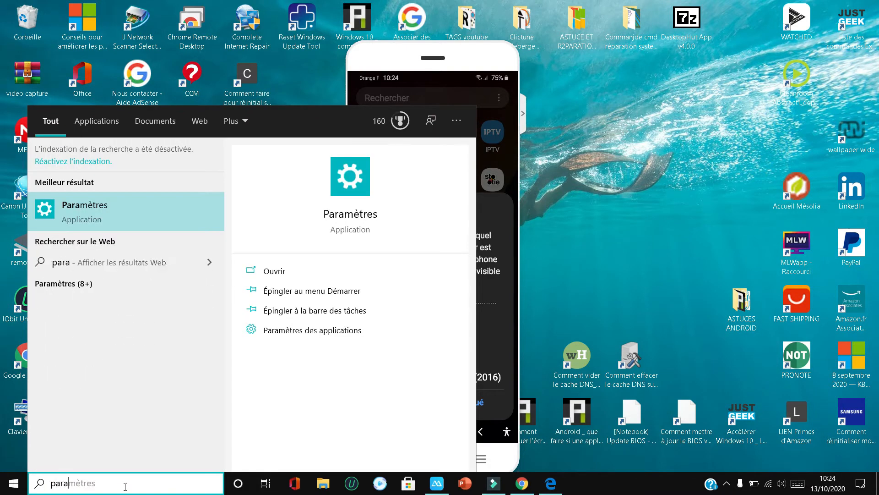
text(metre)
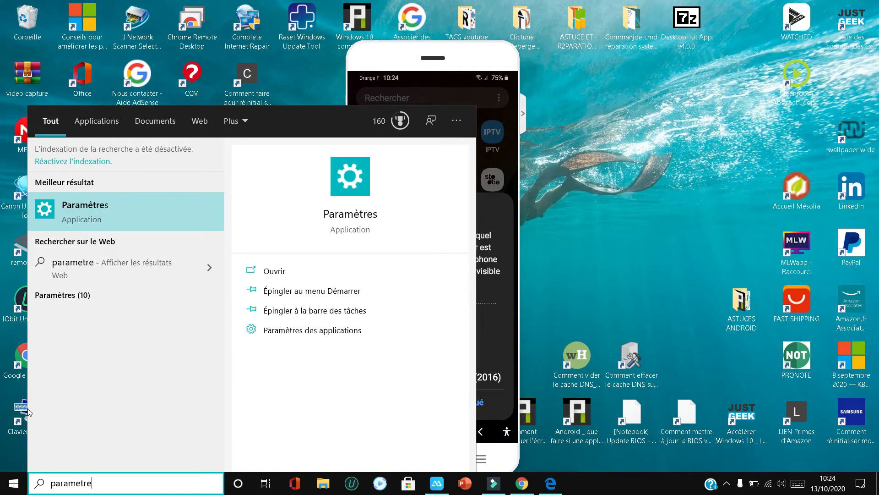
click(105, 211)
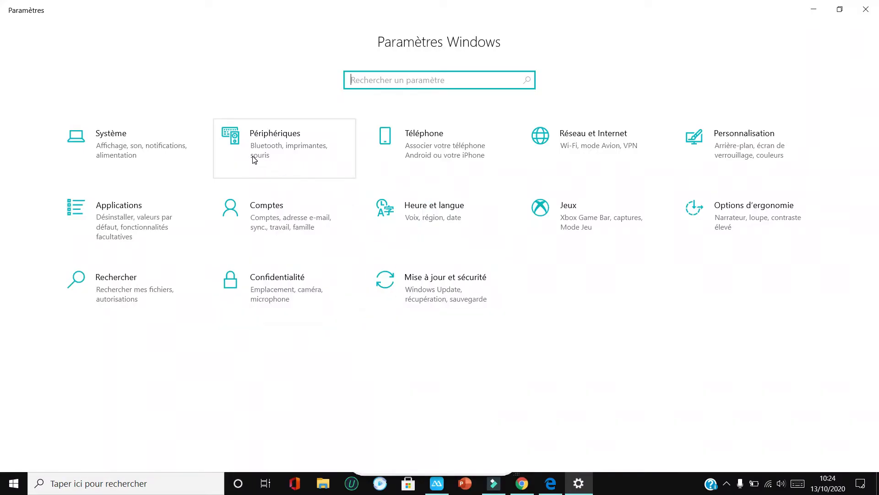
click(281, 156)
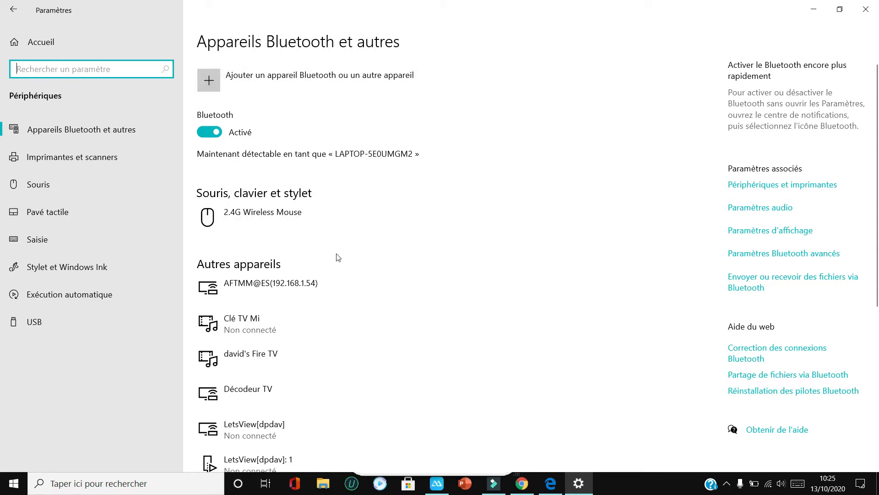
- Examine the PC's list of Bluetooth and other devices and the pairing options below it
scroll(337, 259, down, 2)
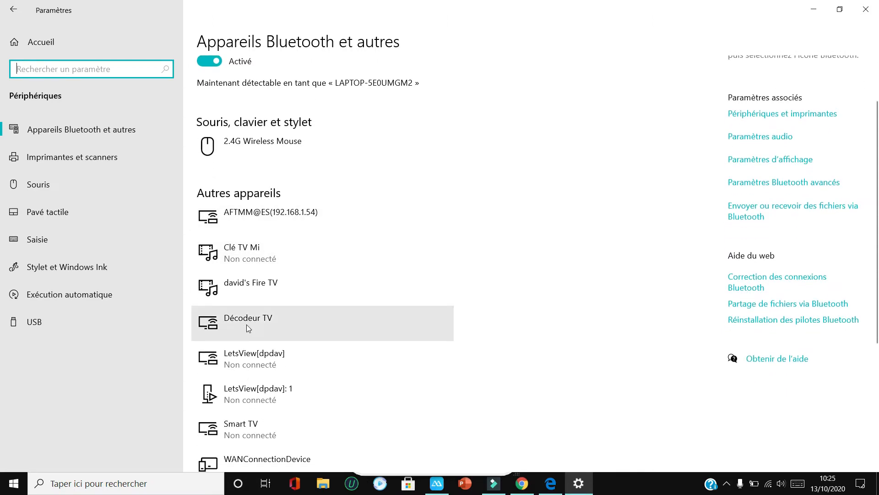
scroll(250, 312, down, 4)
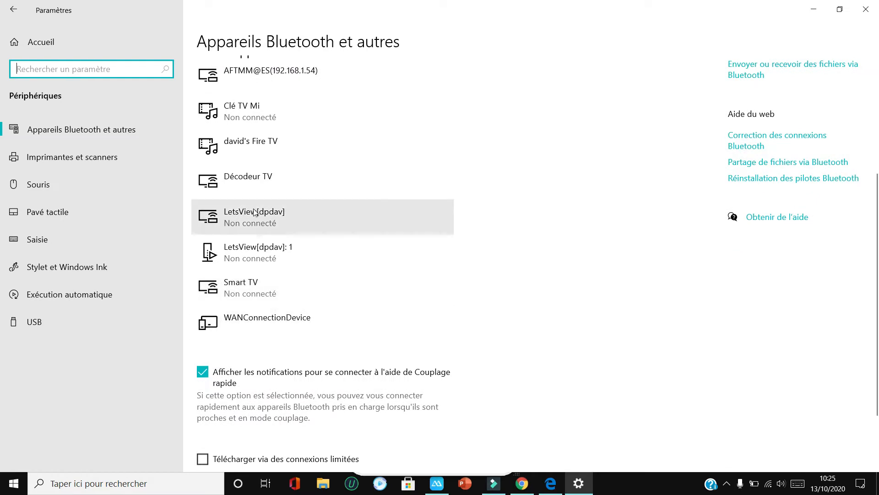
scroll(255, 219, up, 4)
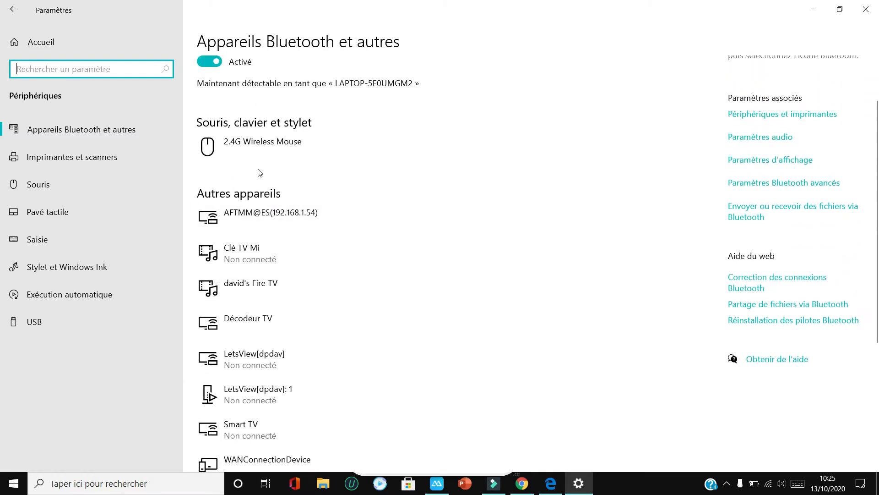
scroll(257, 171, up, 2)
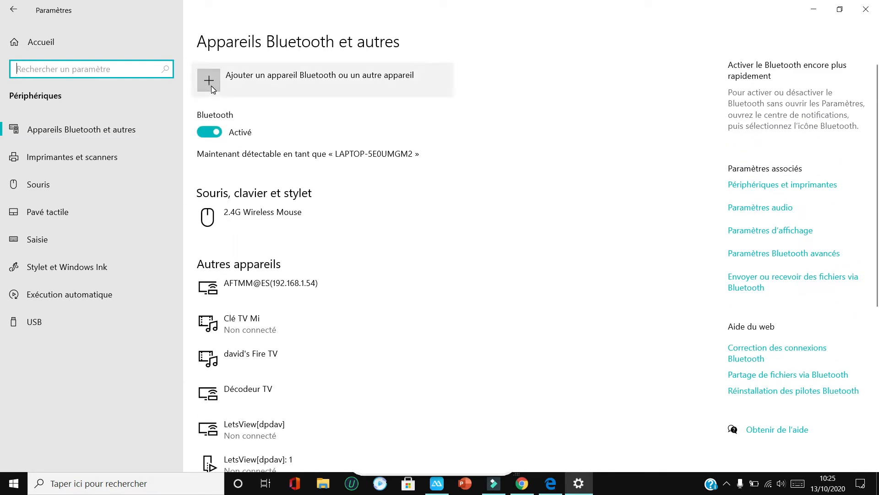
scroll(316, 247, down, 4)
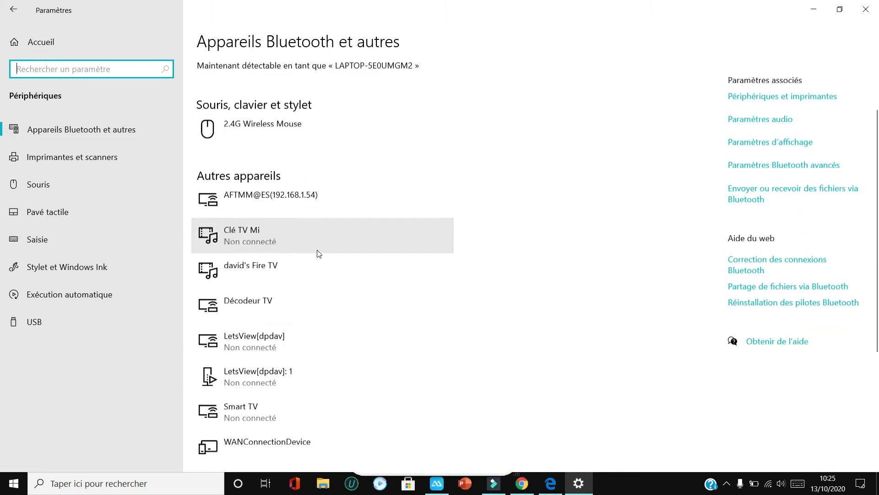
scroll(314, 223, down, 4)
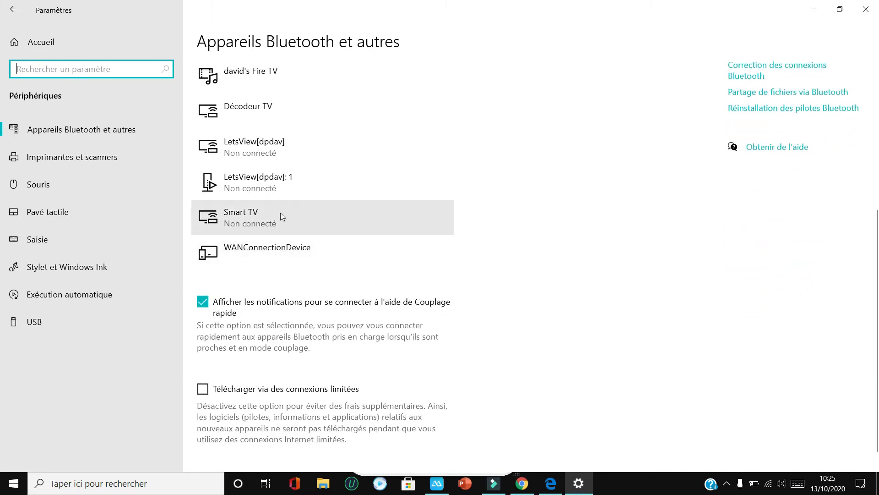
scroll(270, 197, up, 8)
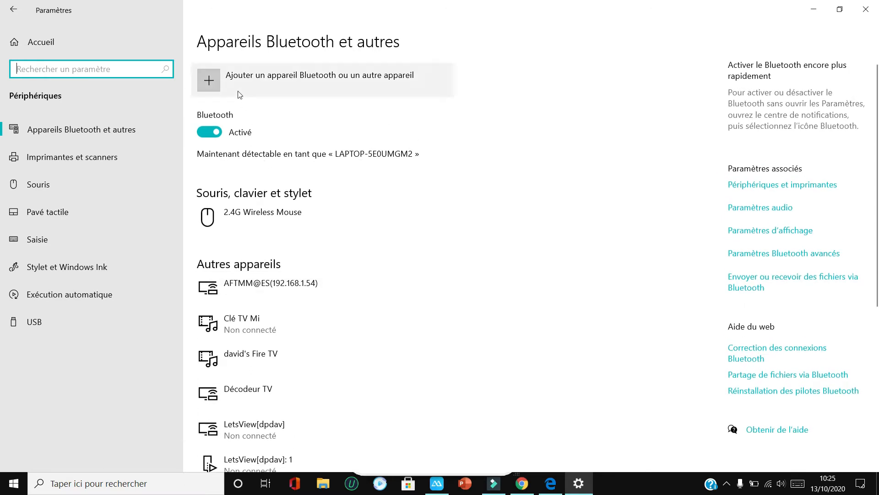
- Scan for nearby devices of type Bluetooth to add to the PC, and close the search without pairing any
click(211, 81)
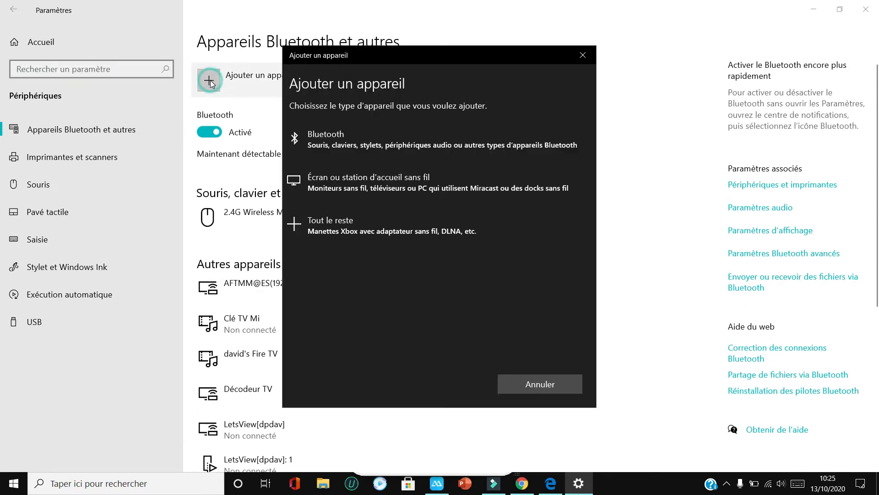
click(332, 135)
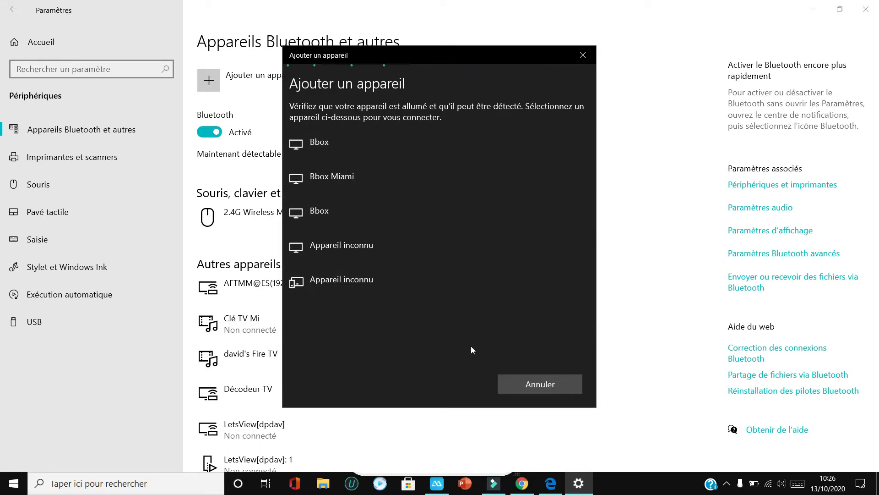
click(527, 385)
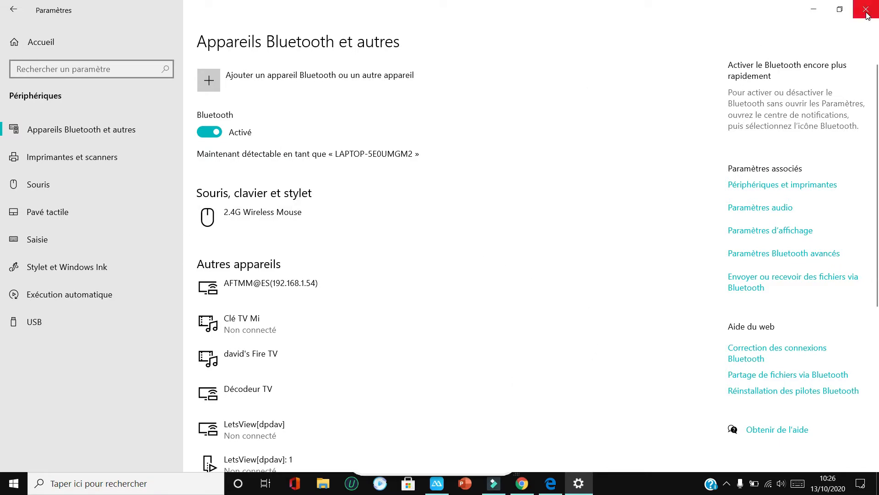
- Check for new Windows updates under "Mise à jour et sécurité" and close Settings
click(14, 9)
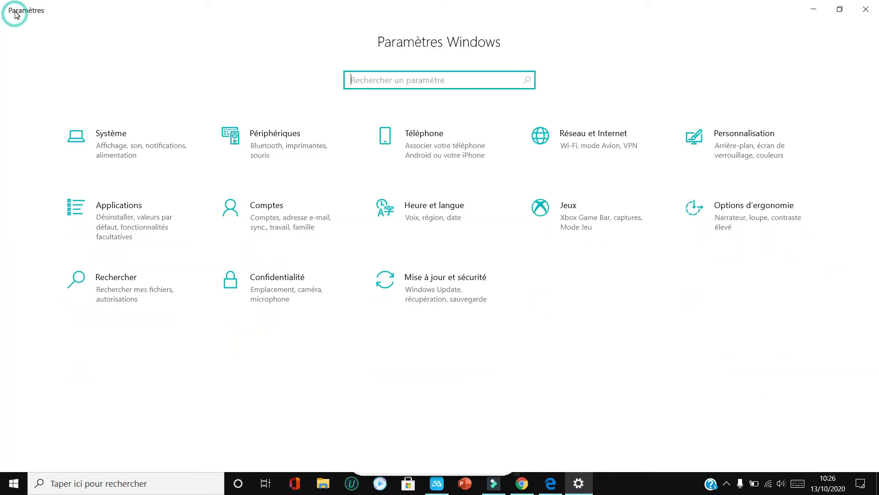
click(435, 295)
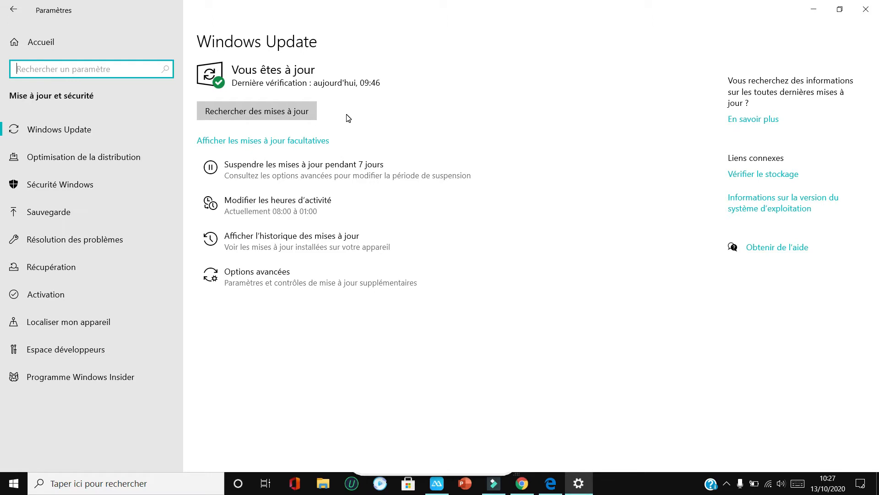
click(288, 115)
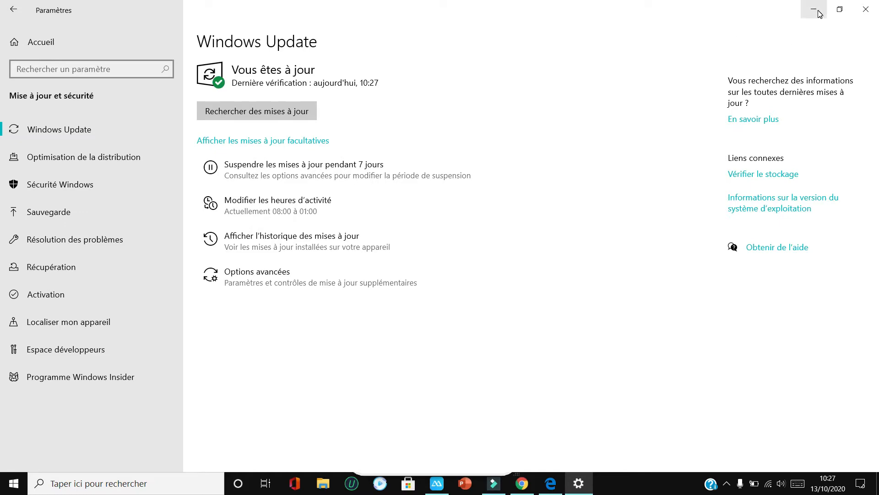
click(863, 14)
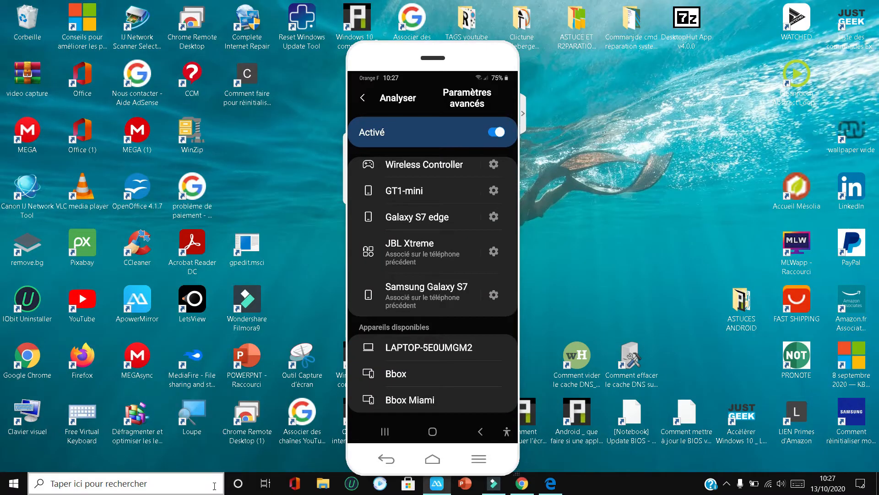
- Reopen Windows Settings through a search for "parametre" and go to the Périphériques category's Bluetooth page
click(98, 483)
text(par)
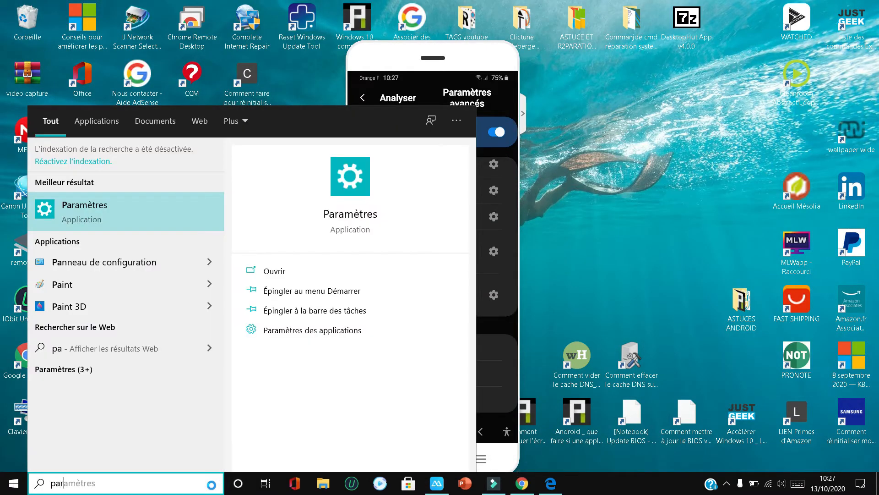
text(ametre)
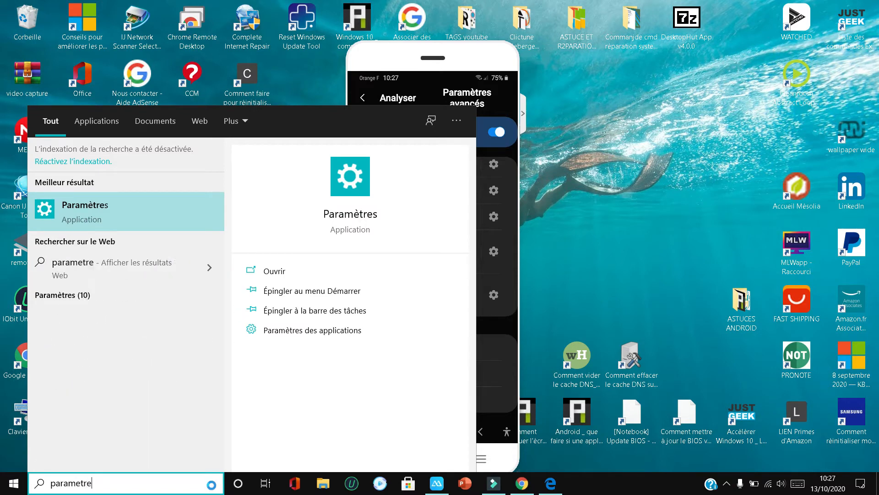
click(107, 228)
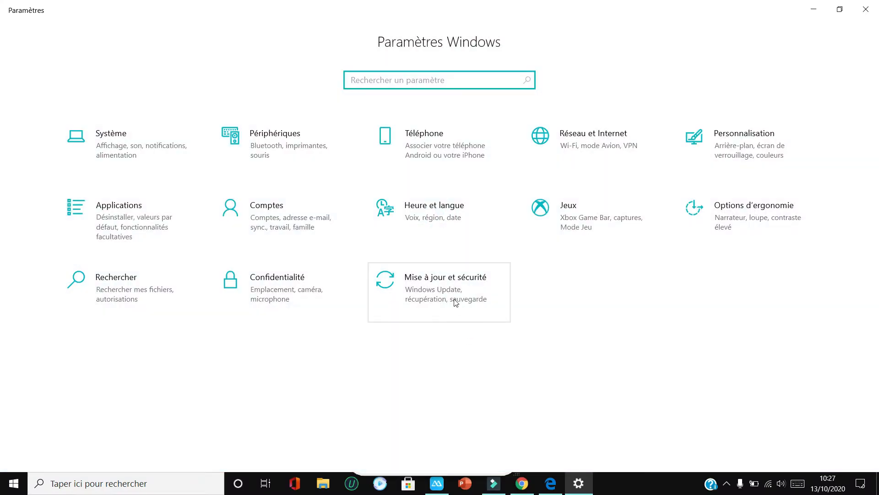
click(257, 153)
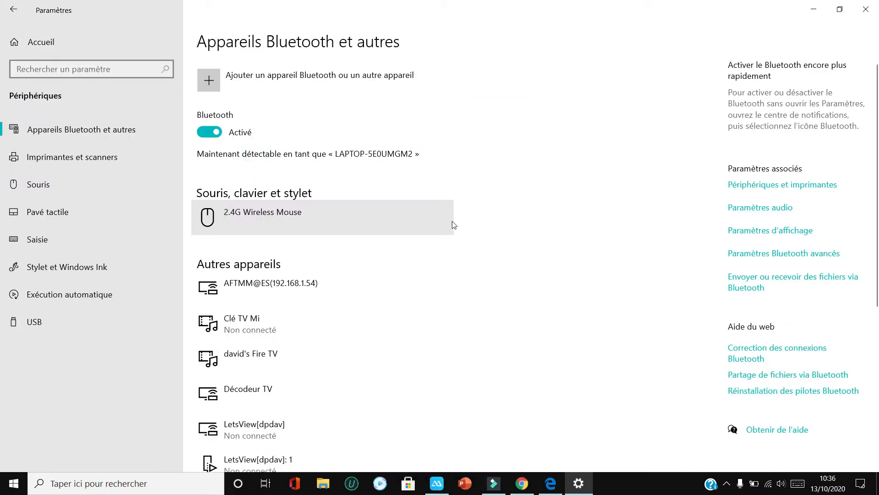
- Enable "Autoriser les périphériques Bluetooth à détecter ce PC" in the advanced Bluetooth settings and apply the change
click(753, 259)
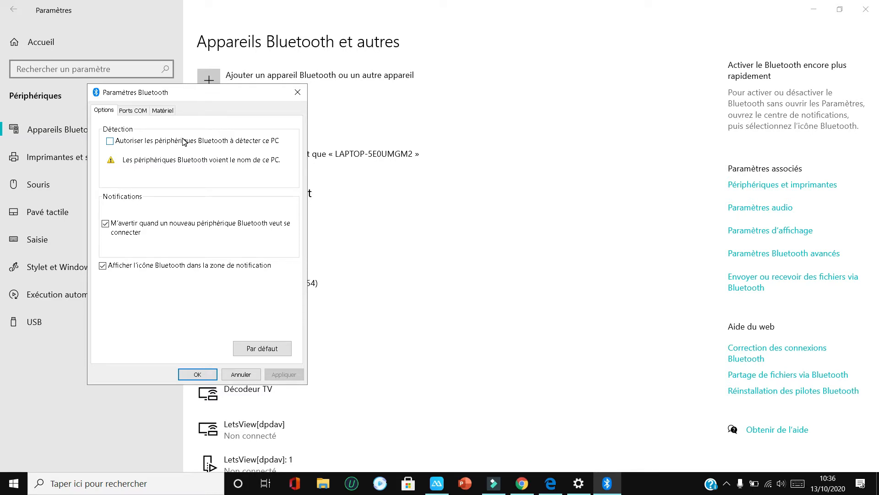
click(110, 141)
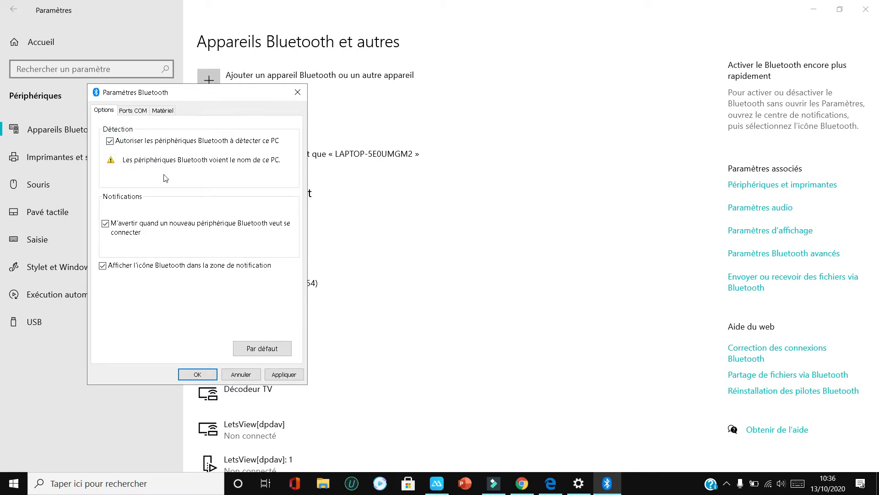
click(283, 375)
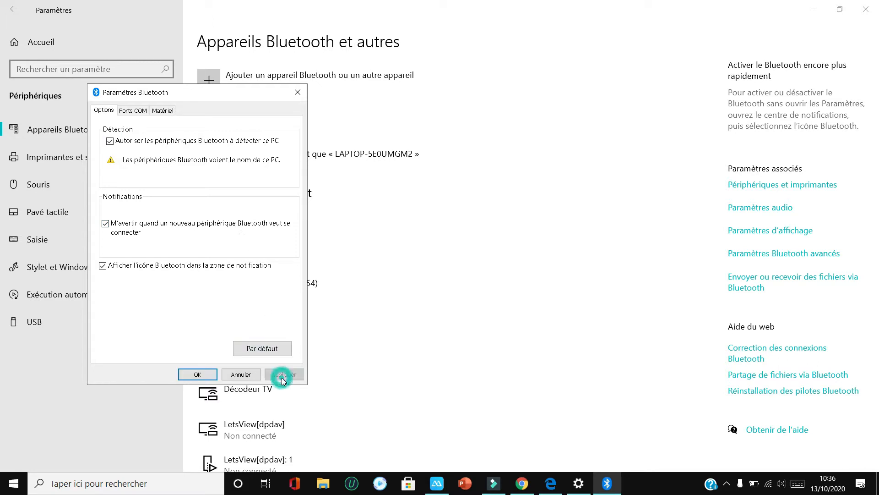
click(206, 377)
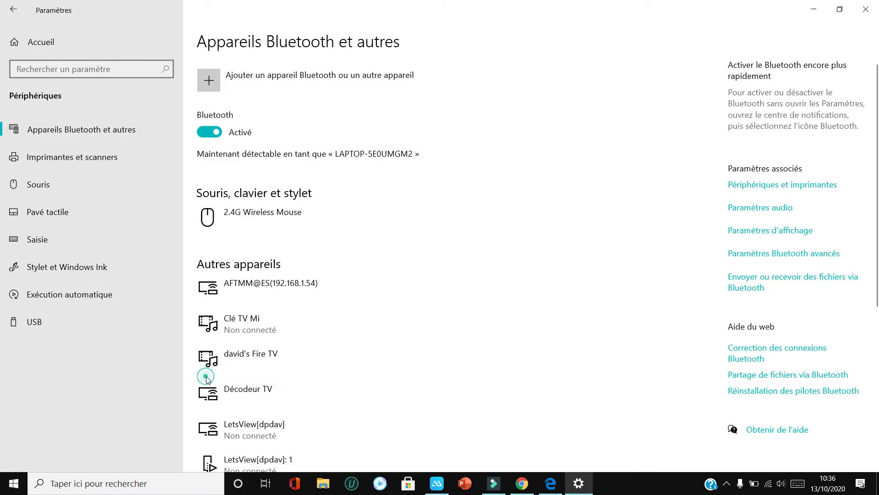
- Display the hardware list in the advanced Bluetooth settings, and expand the Bluetooth category in Gestionnaire de périphériques, moved beside that dialog
click(749, 255)
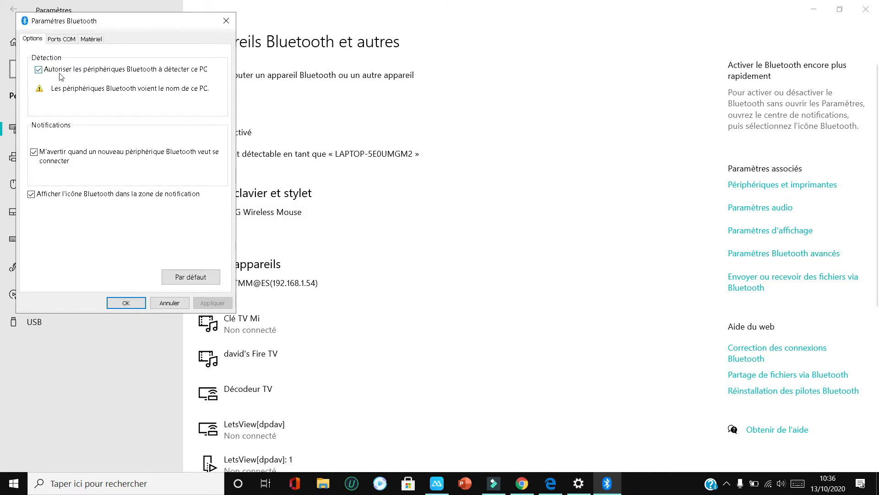
click(85, 40)
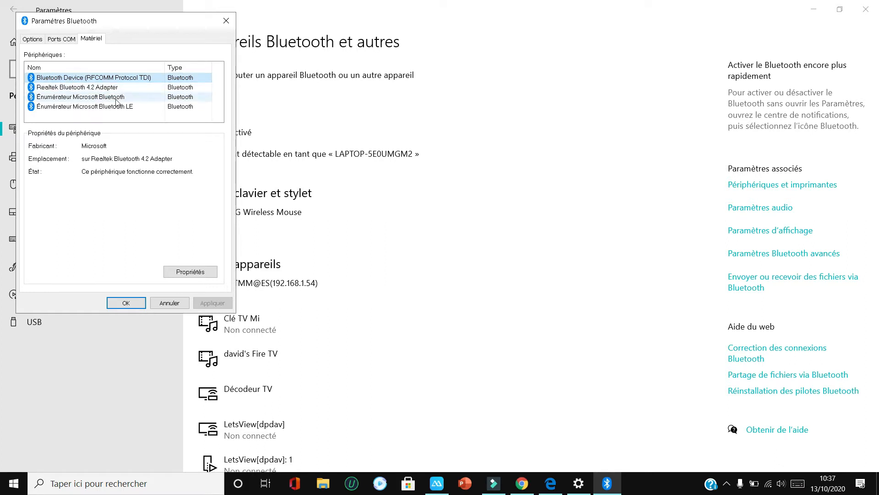
click(137, 481)
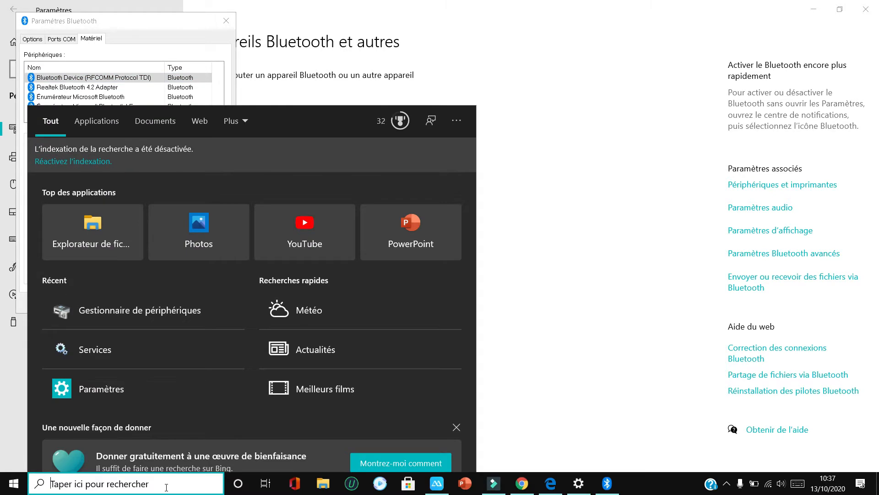
text(gestion)
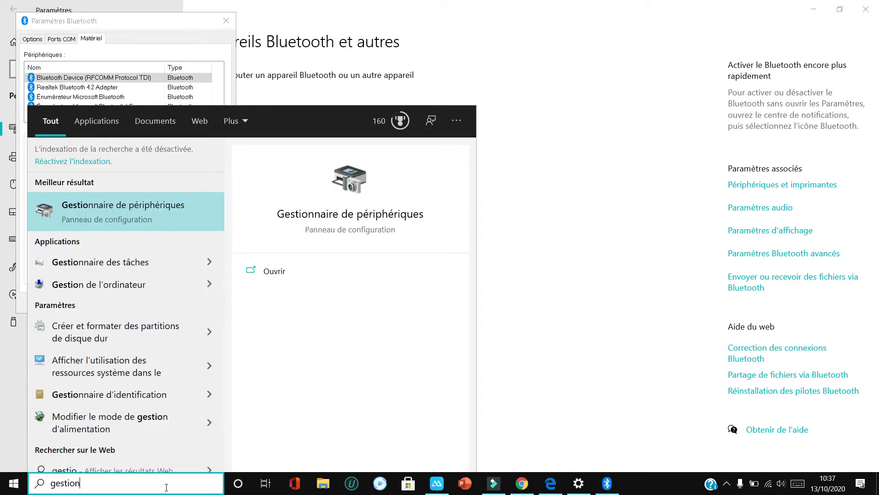
text(naire)
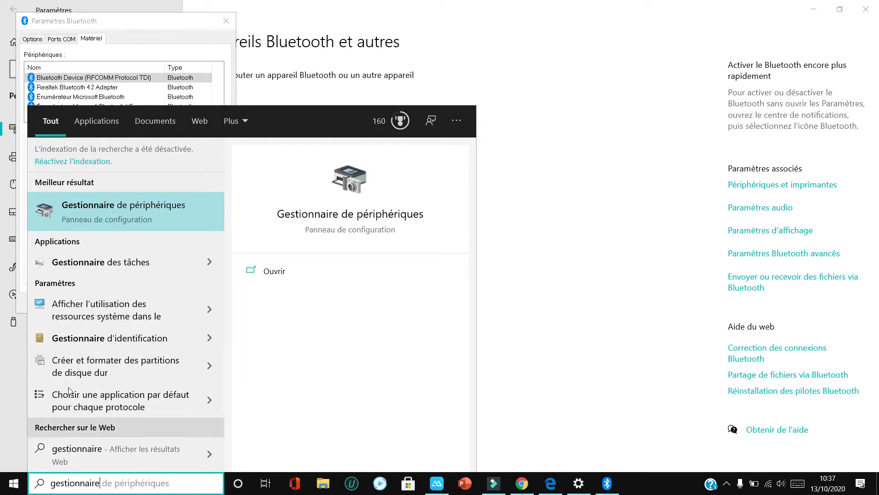
click(81, 214)
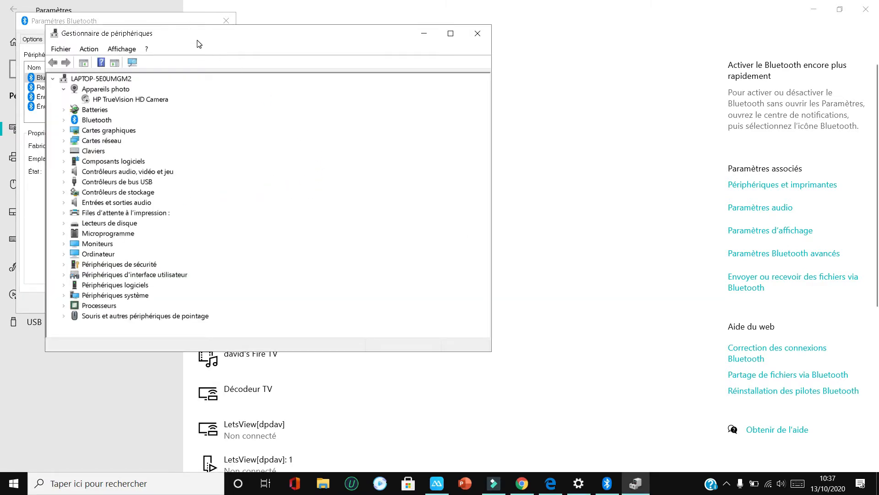
drag(198, 44, 482, 107)
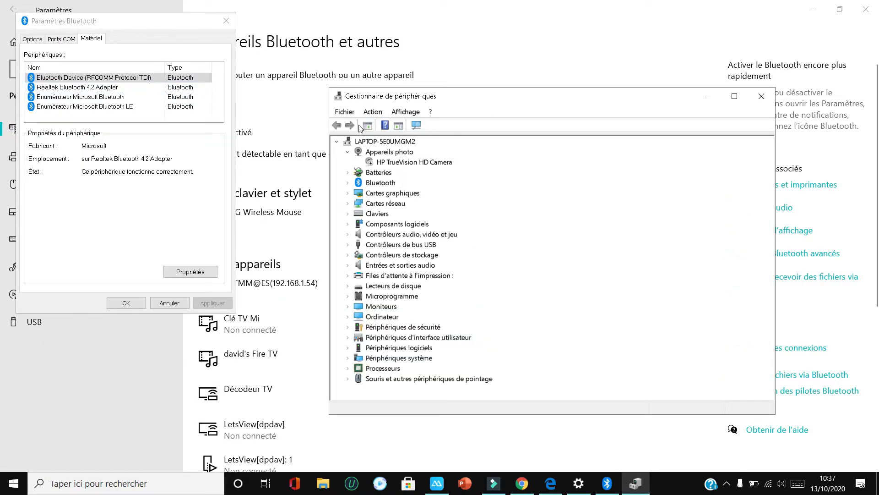
click(347, 183)
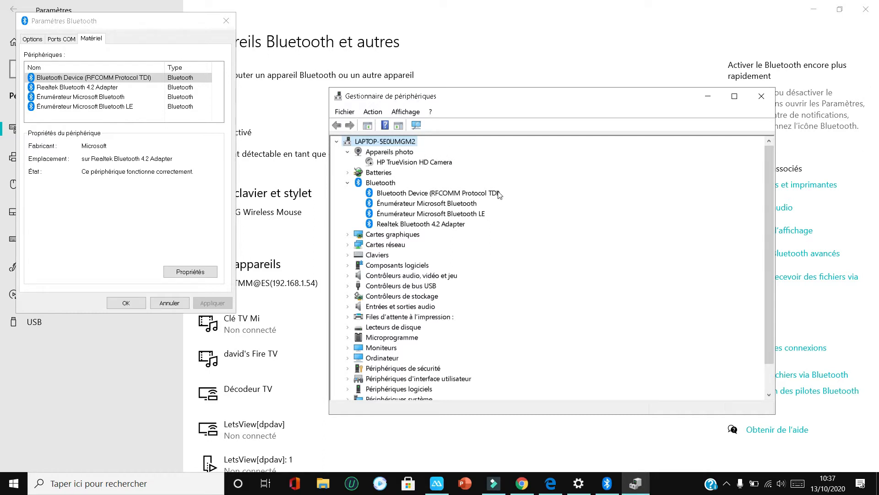
- Scan the whole computer for hardware changes in Gestionnaire de périphériques and close it
right_click(390, 140)
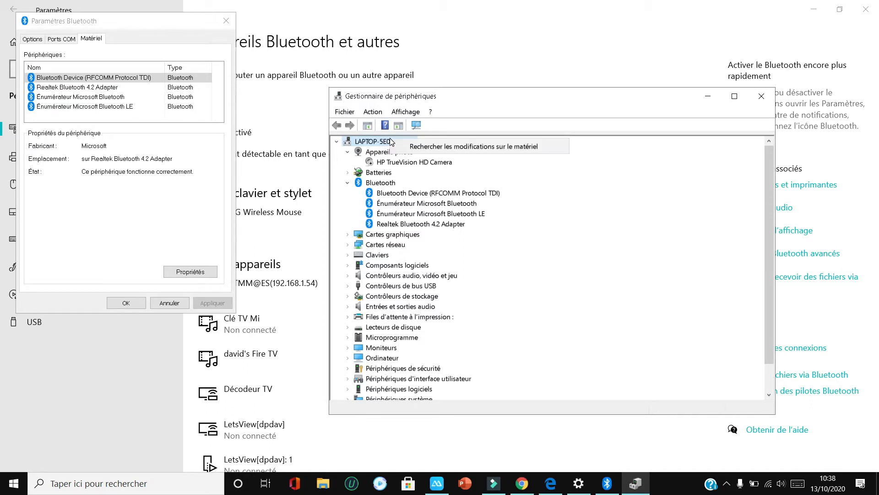
click(420, 146)
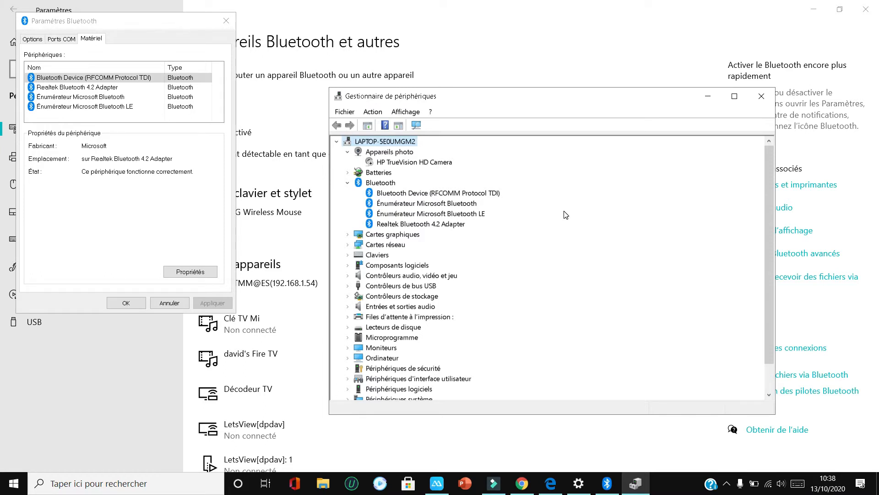
click(761, 95)
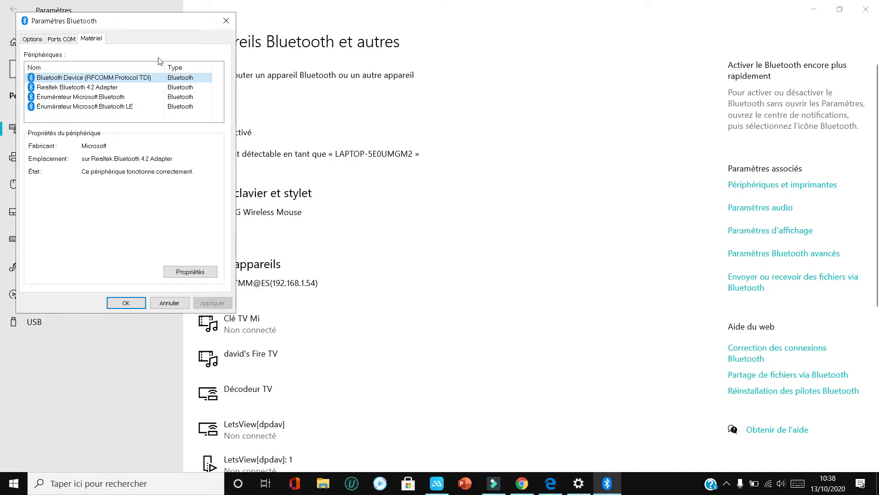
- Open the properties of "Bluetooth Device (RFCOMM Protocol TDI)" with permission to modify settings and show its driver options
drag(140, 24, 472, 122)
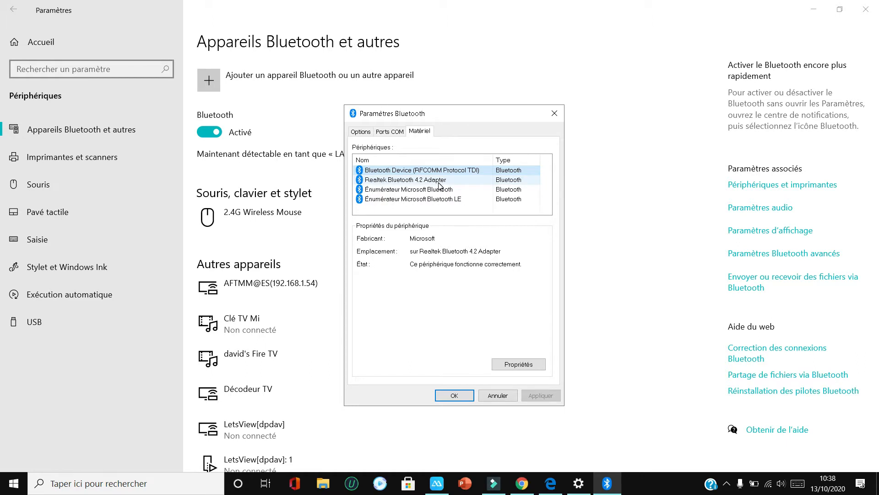
double_click(402, 171)
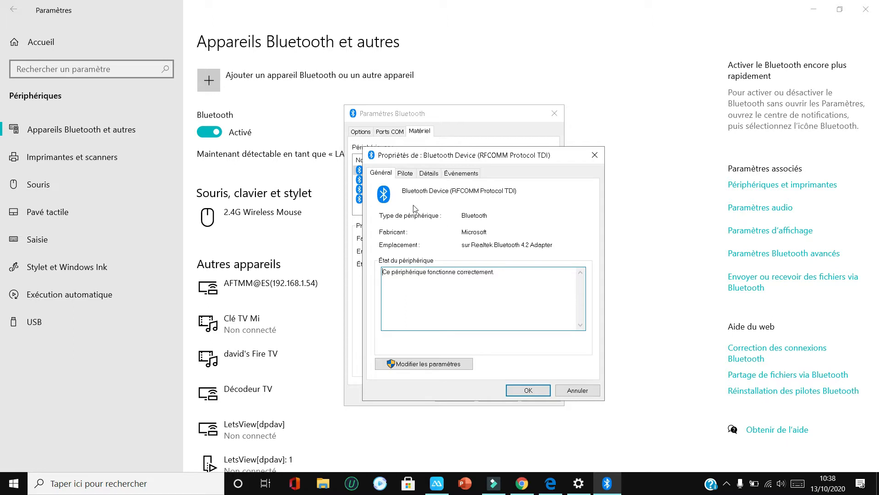
click(401, 176)
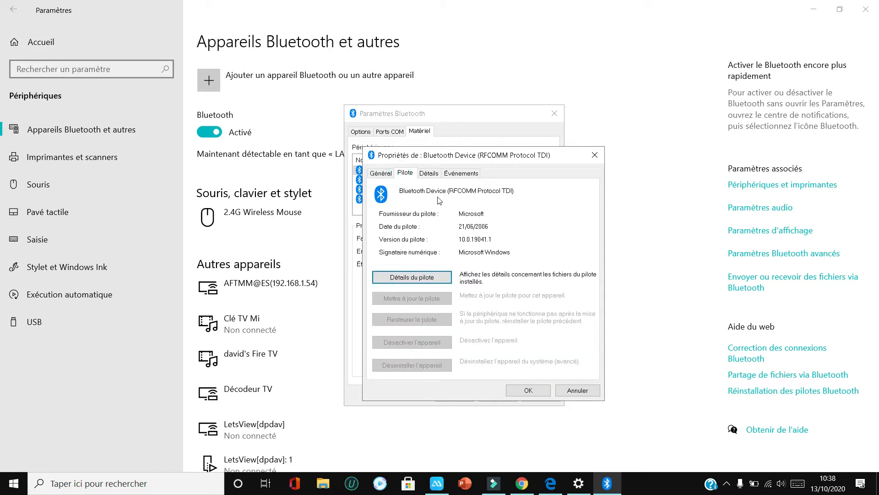
click(387, 176)
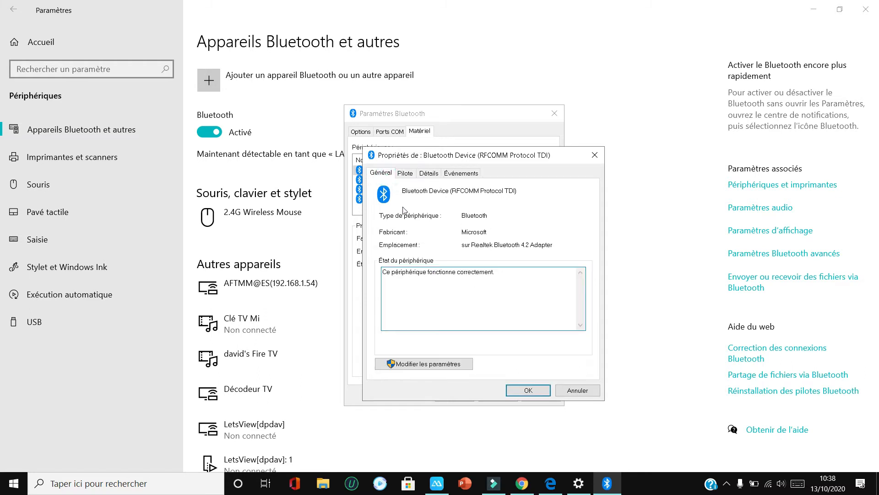
click(423, 364)
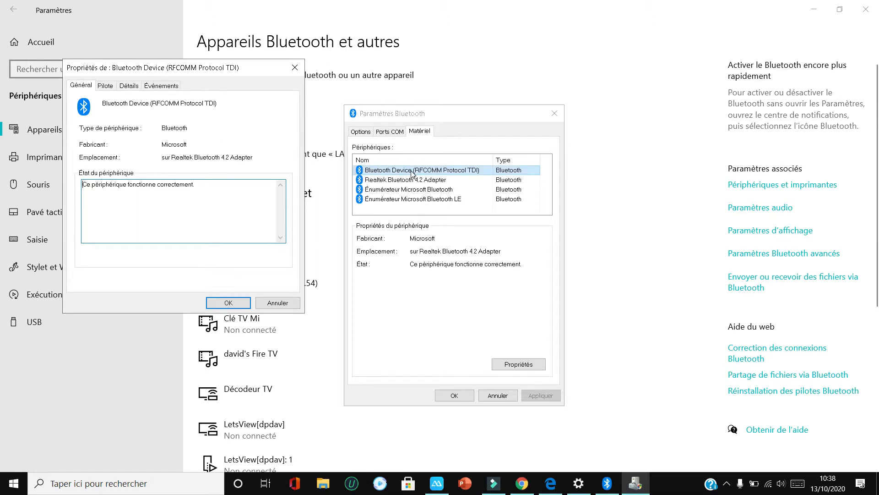
click(107, 88)
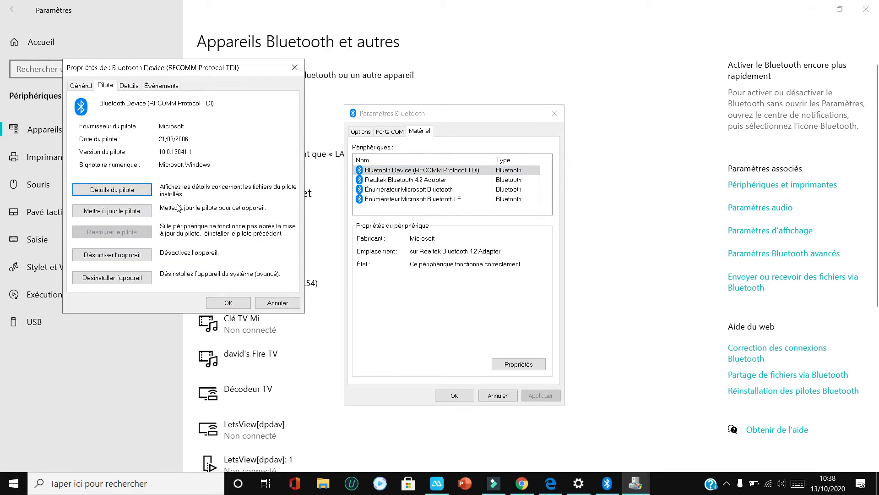
- Start the driver update for the RFCOMM device, view the compatible drivers available on the computer, and return to the search choices
click(117, 212)
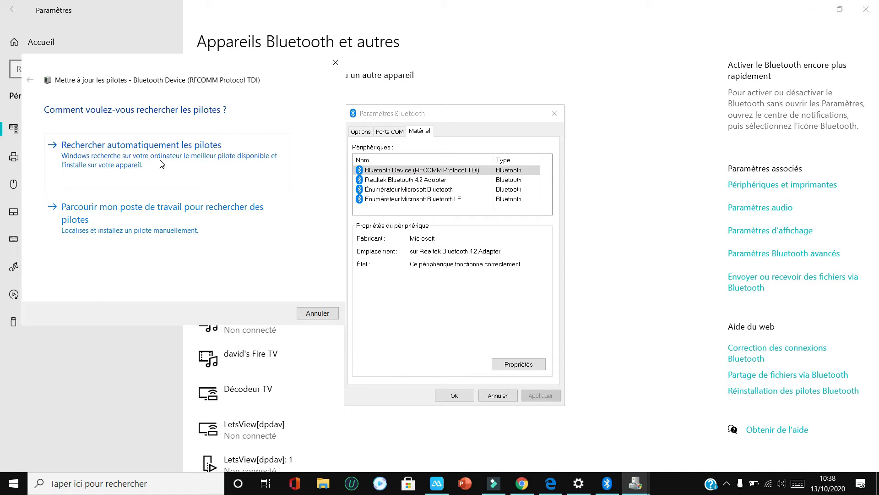
click(128, 223)
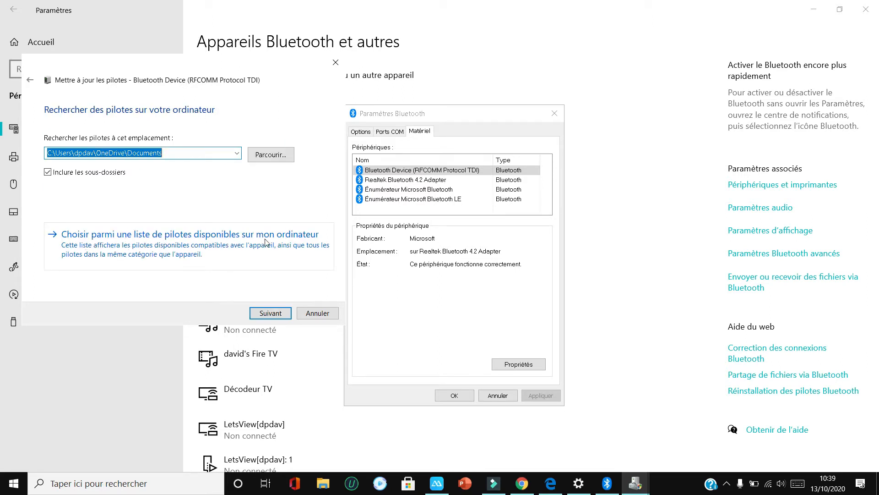
click(138, 250)
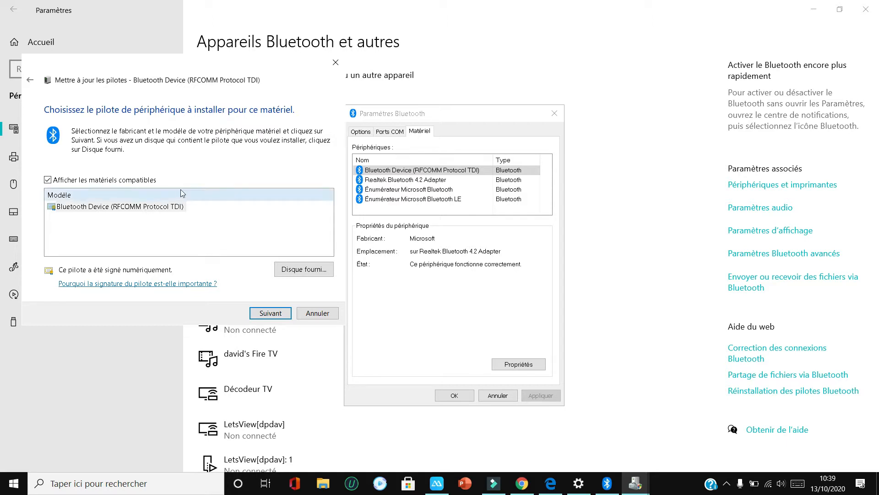
click(30, 80)
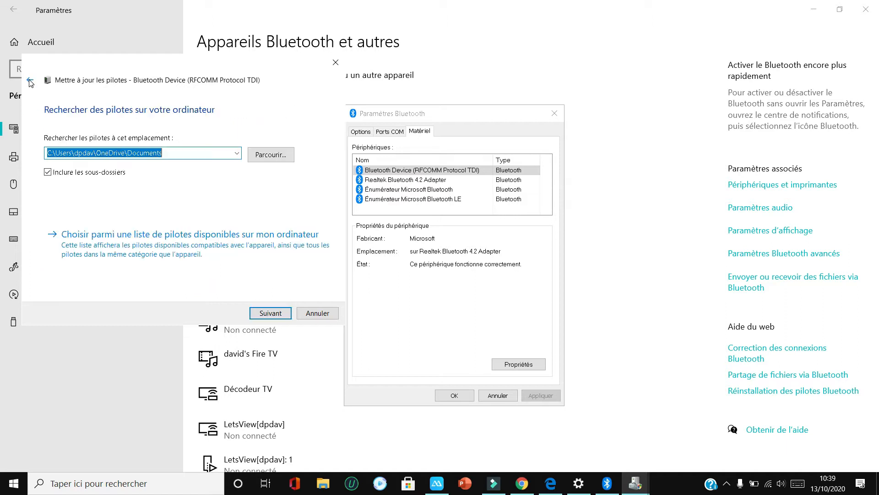
click(30, 80)
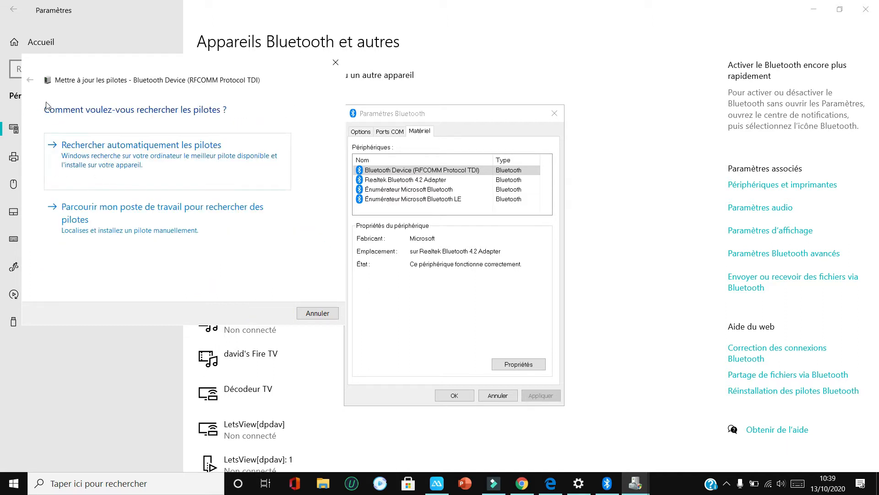
- Search automatically for a better RFCOMM device driver and leave the update wizard
click(125, 156)
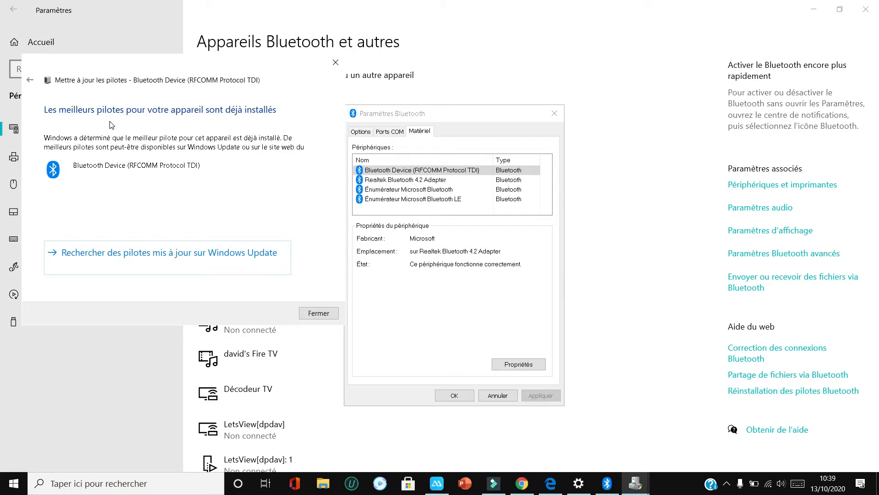
click(29, 81)
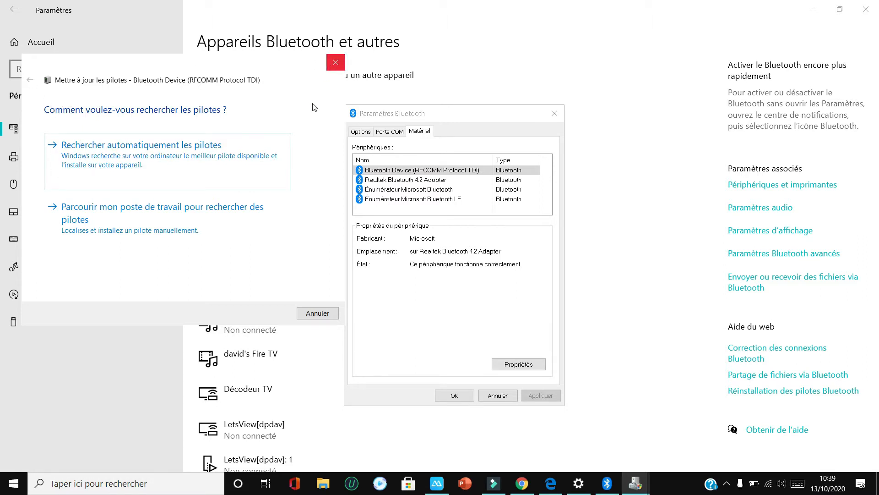
click(312, 317)
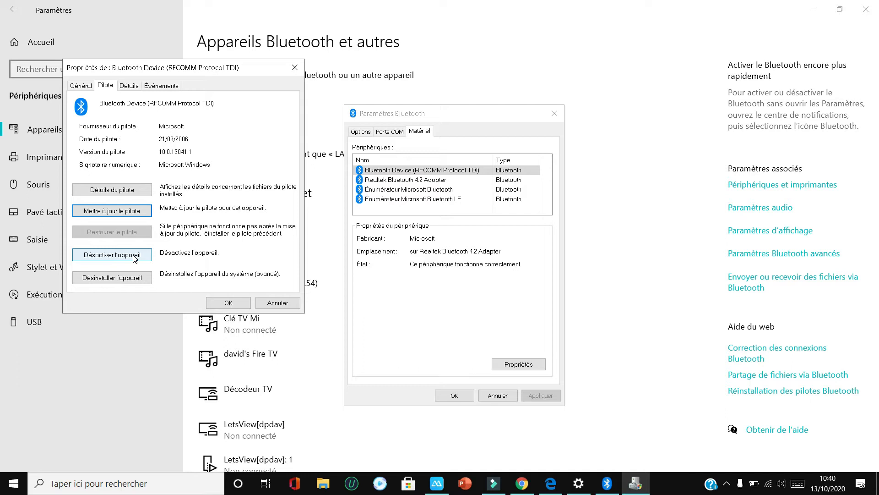
- View the uninstall confirmation for the RFCOMM device, dismiss it without uninstalling, and close the device's properties
click(128, 281)
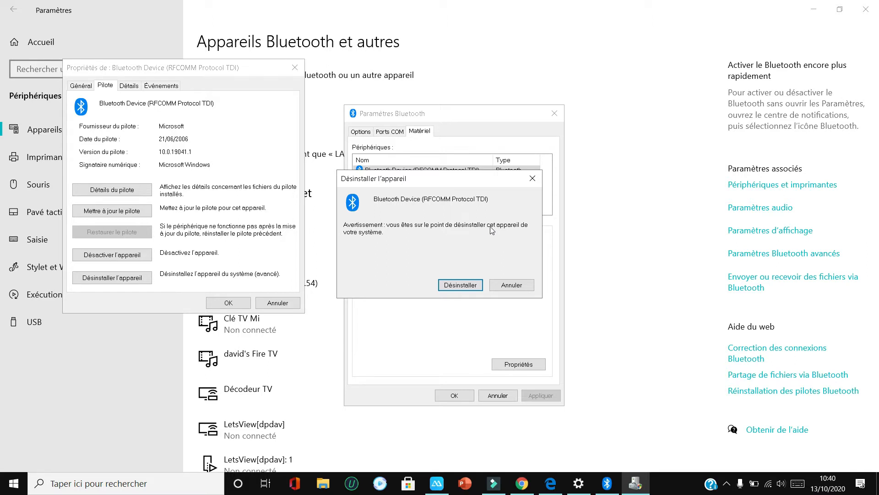
click(532, 179)
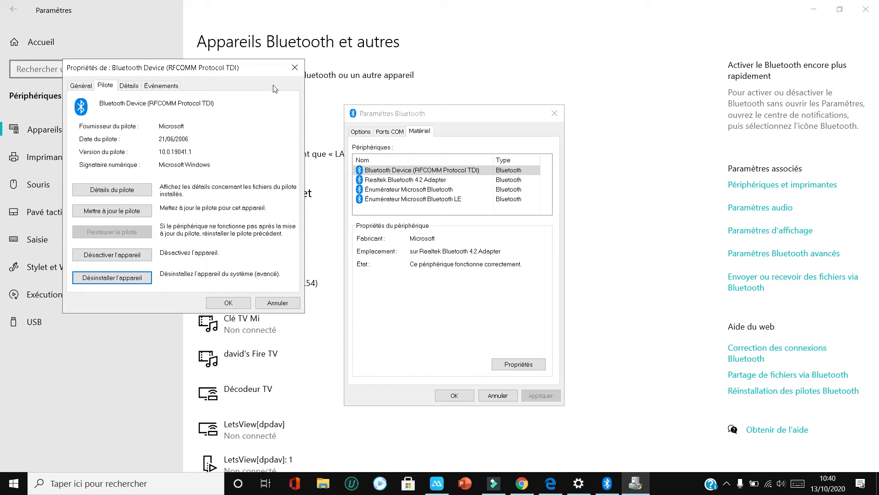
click(295, 68)
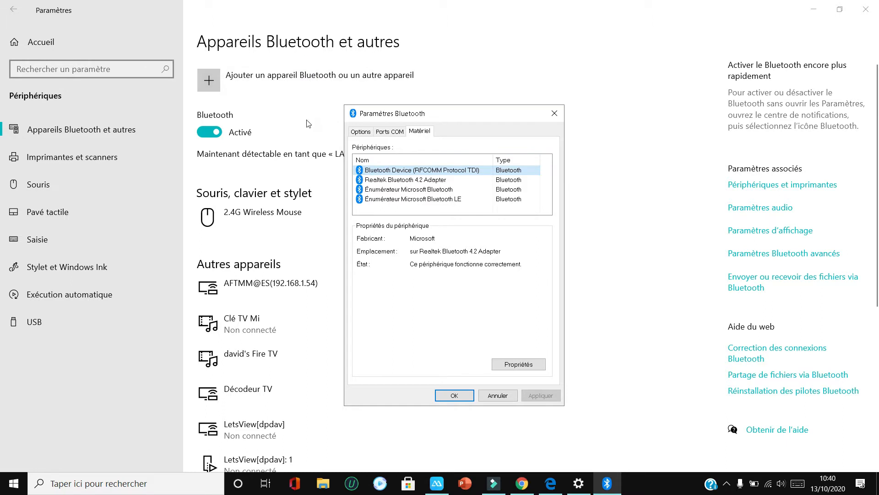
- Open the Realtek Bluetooth 4.2 Adapter's properties with permission to modify settings and search automatically for an updated driver
double_click(378, 179)
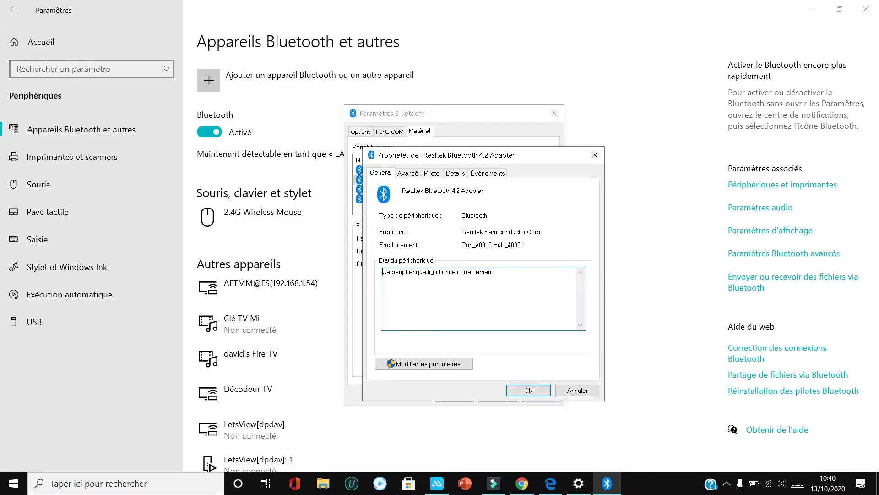
click(429, 364)
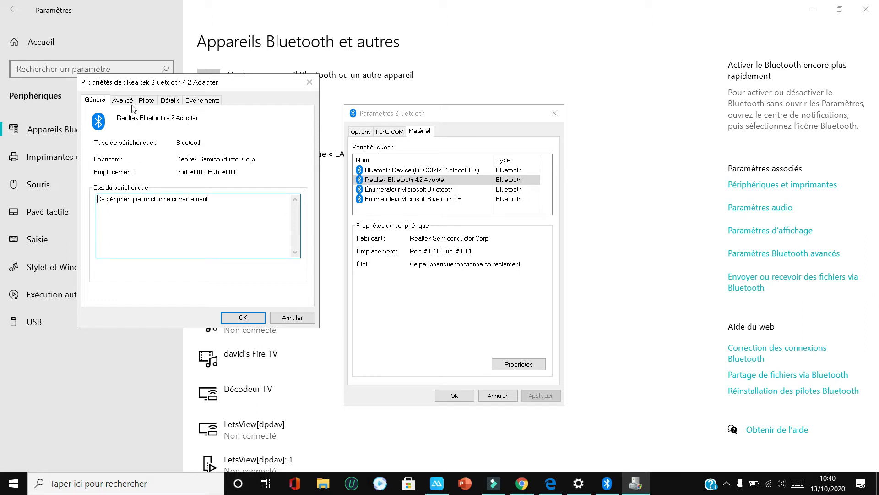
click(153, 101)
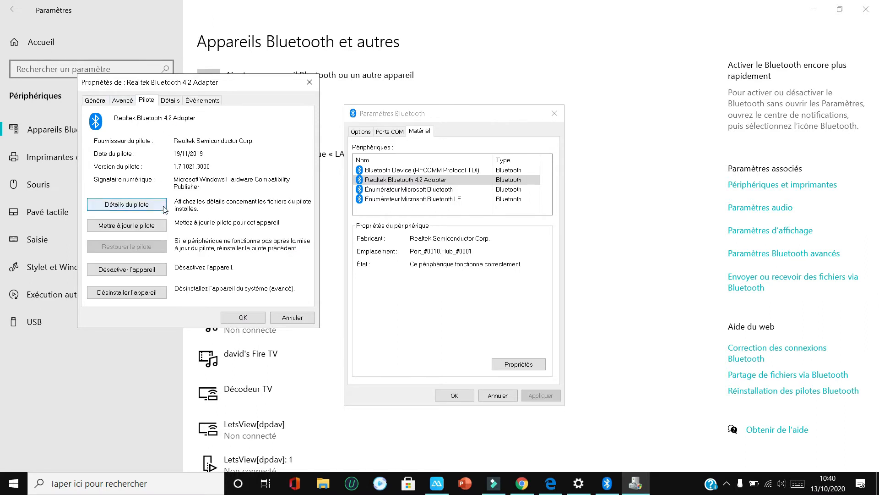
click(126, 226)
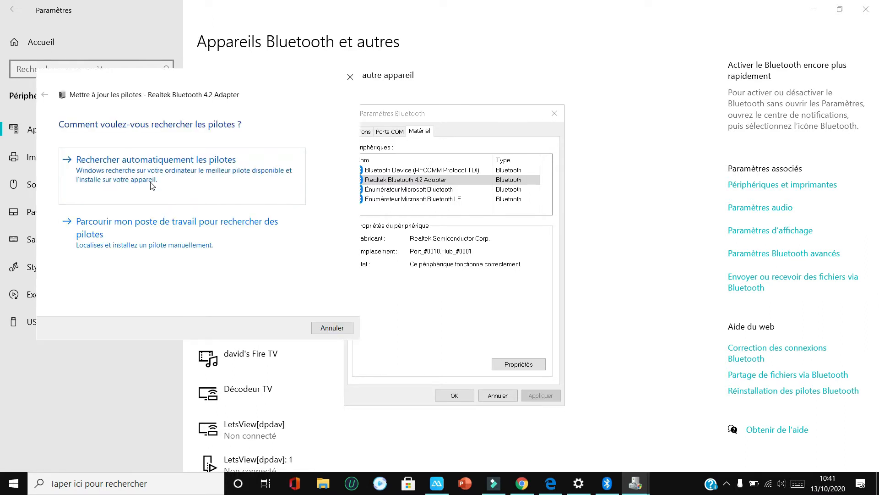
click(150, 184)
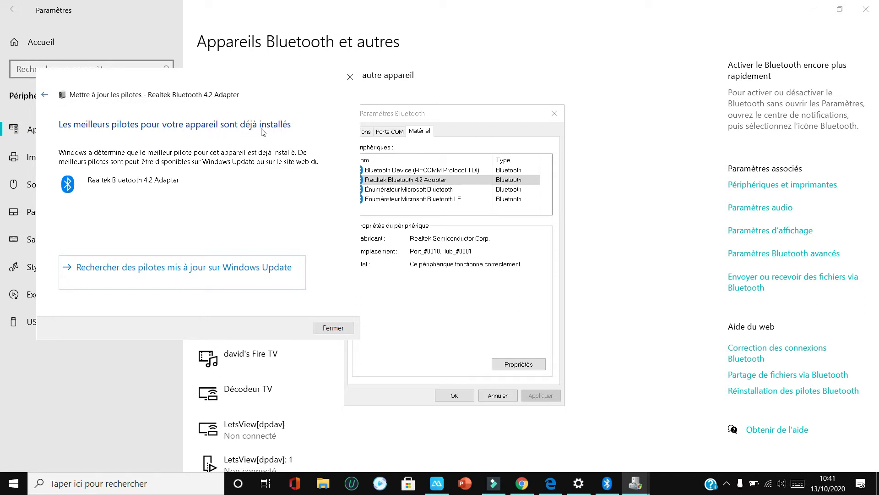
- Return to the driver search choices and list the compatible drivers available on the computer for the Realtek Bluetooth 4.2 Adapter
click(48, 97)
click(140, 230)
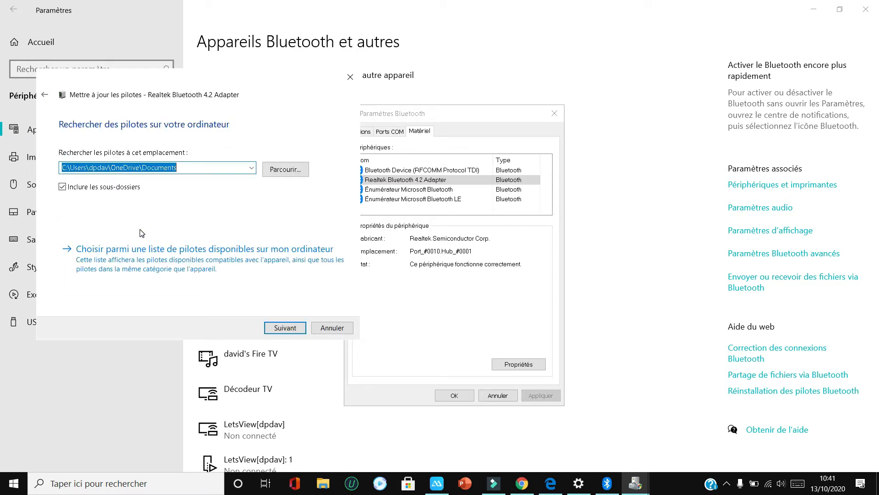
click(172, 253)
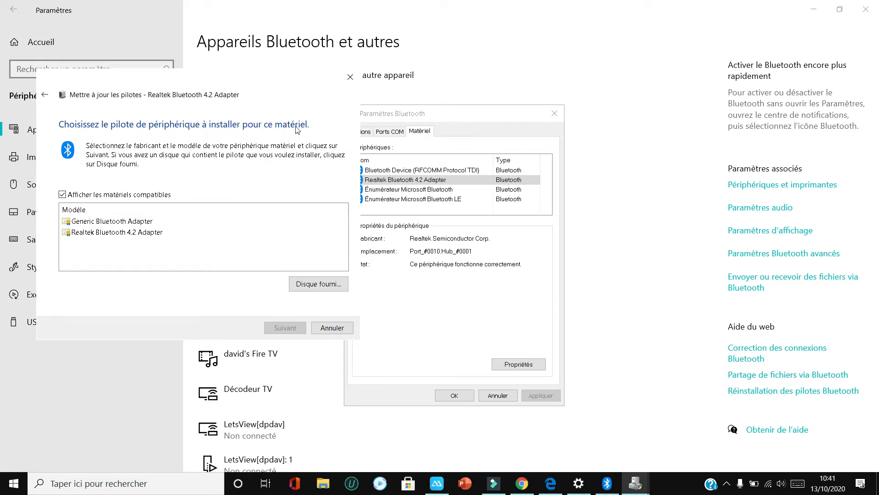
- Revisit the list of available drivers, select Realtek Bluetooth 4.2 Adapter, and leave the wizard and the adapter's properties without installing it
click(45, 95)
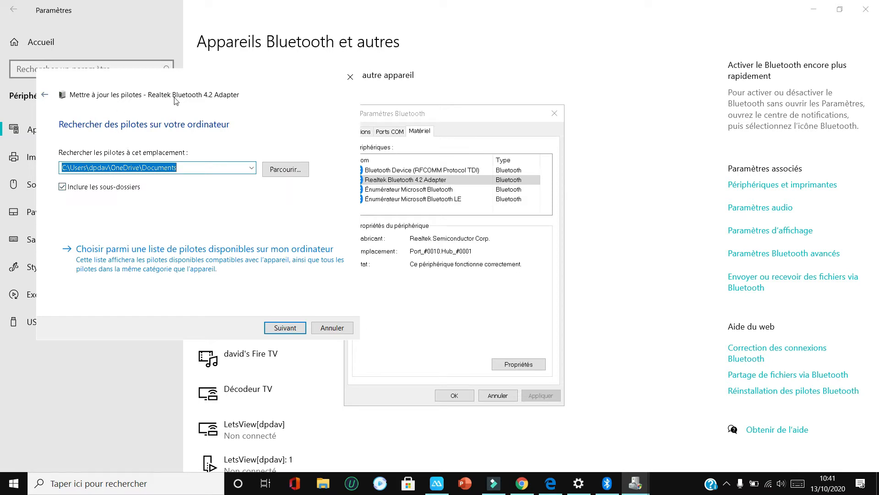
click(366, 180)
click(310, 213)
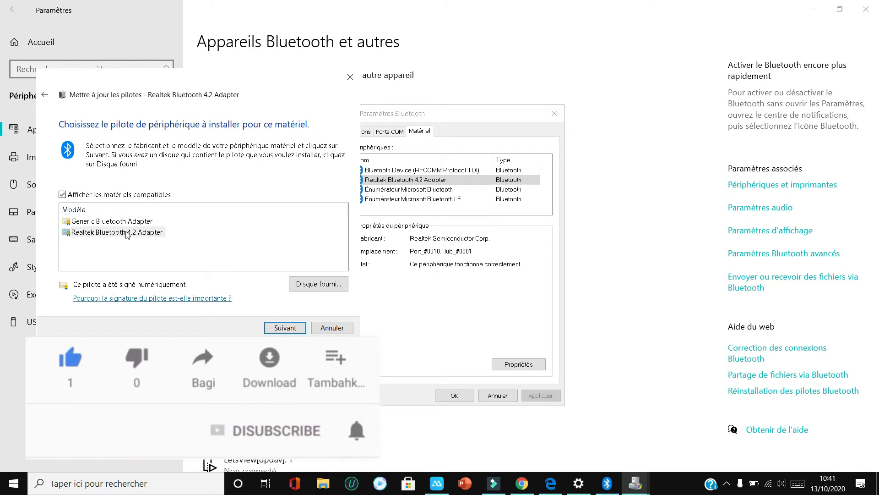
click(351, 77)
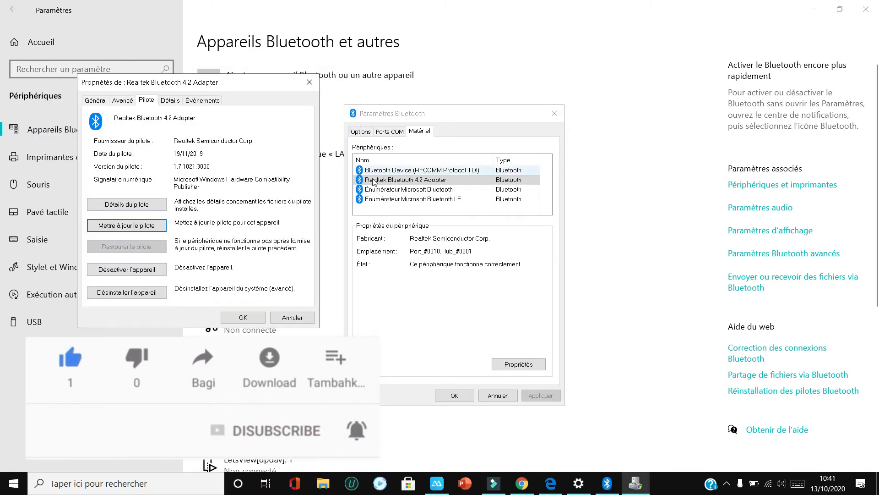
click(309, 82)
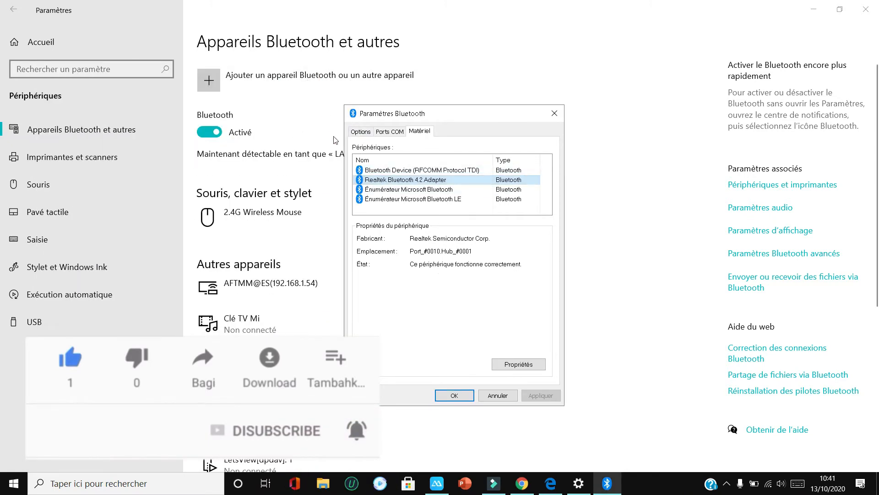
- Open the Énumérateur Microsoft Bluetooth properties with permission to modify settings and search automatically for an updated driver
double_click(377, 190)
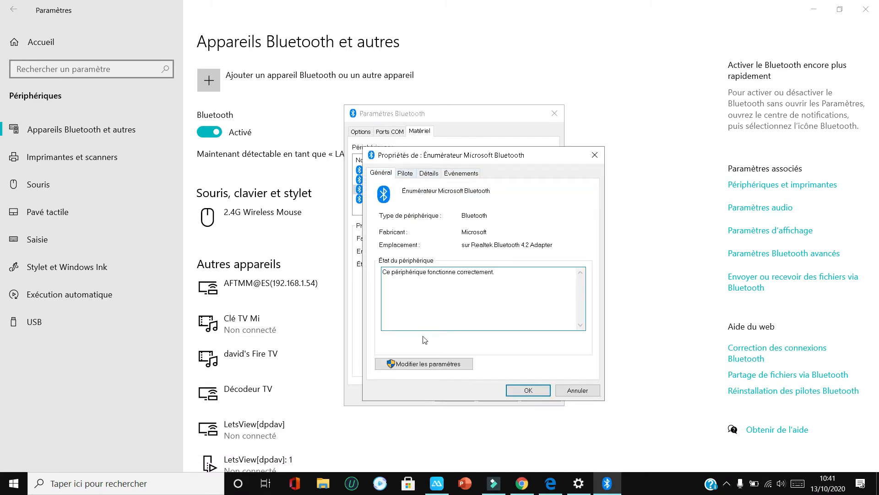
click(422, 363)
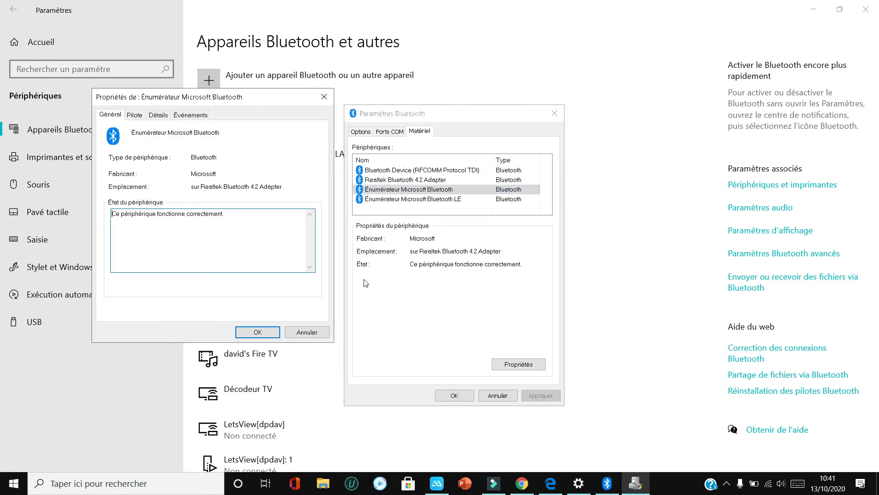
click(134, 117)
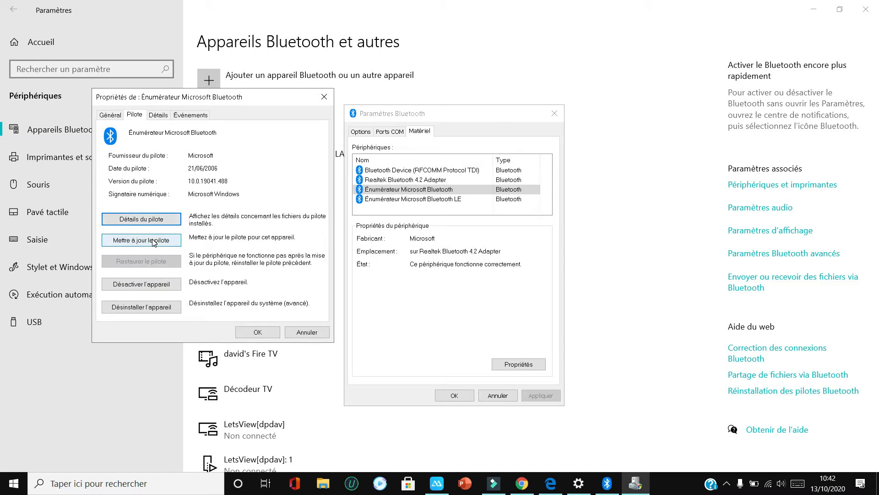
click(154, 241)
click(150, 199)
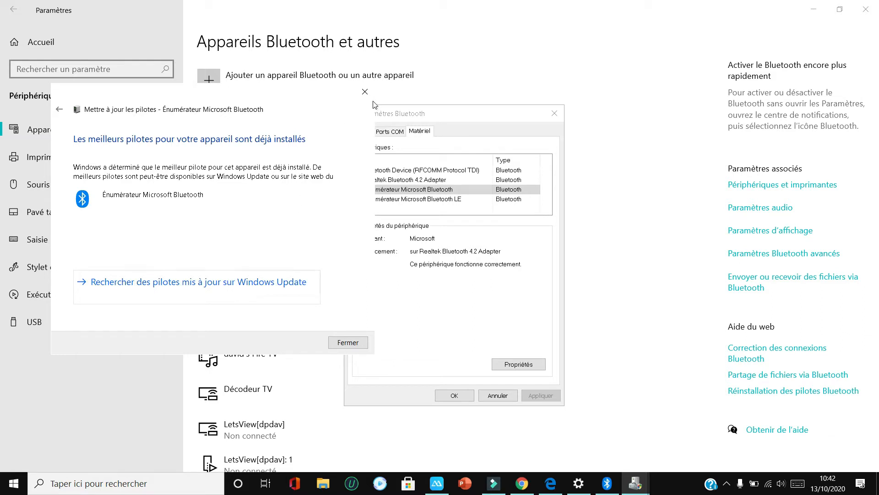
- Return to the driver search choices for the Énumérateur Microsoft Bluetooth, leave the update wizard, and close the device's properties
click(59, 110)
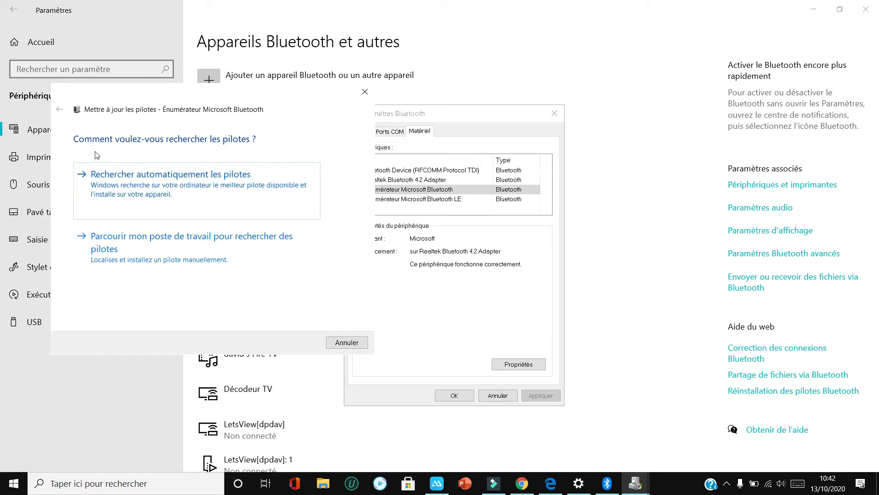
click(366, 98)
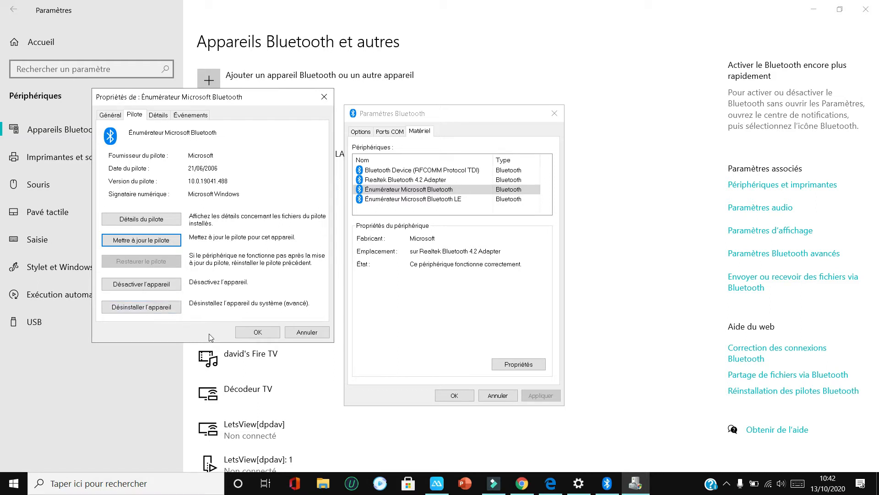
click(257, 332)
- Open the Énumérateur Microsoft Bluetooth LE properties with permission to modify settings and search automatically for an updated driver
double_click(387, 199)
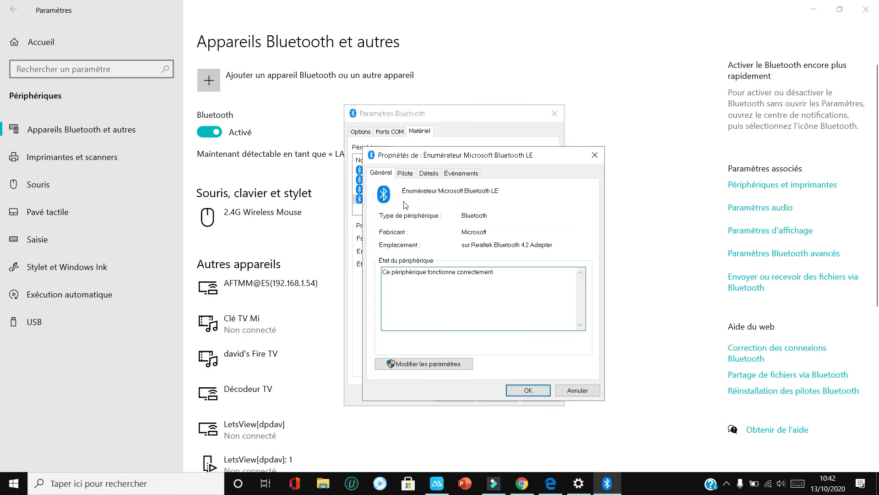
click(422, 365)
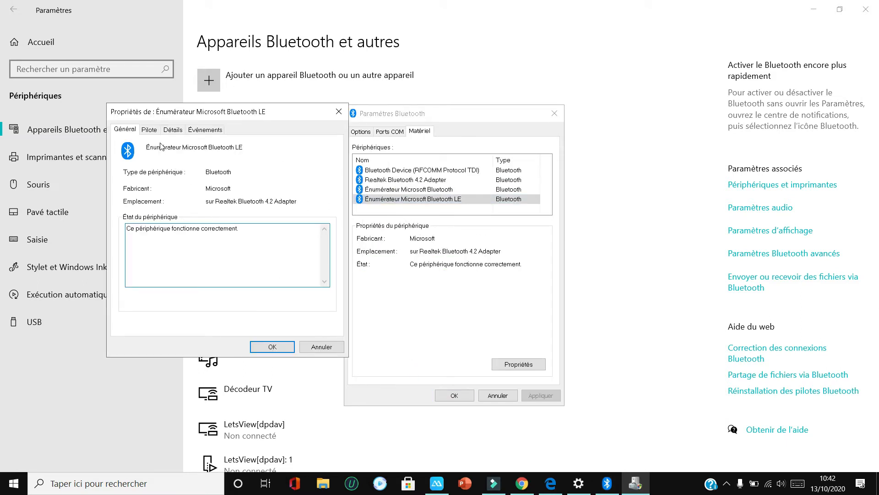
click(150, 131)
click(172, 255)
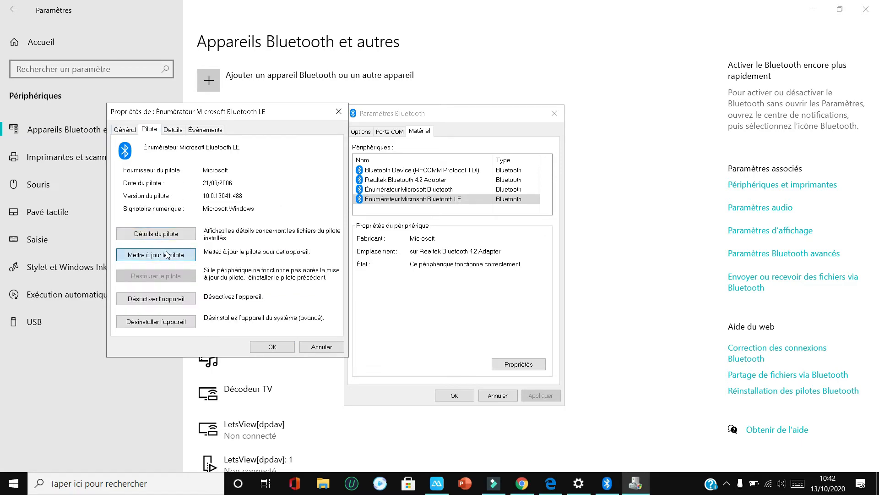
click(184, 210)
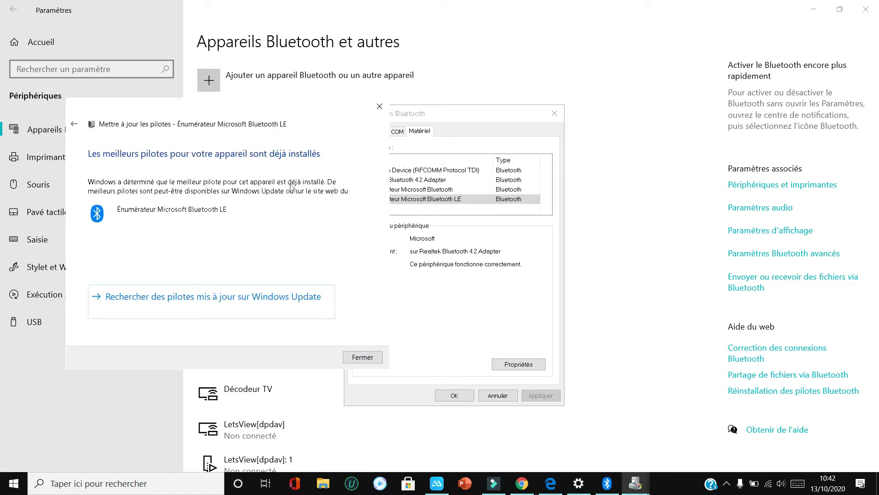
- Leave the Bluetooth LE driver update wizard and close both the device's properties and the Bluetooth settings dialog
click(379, 107)
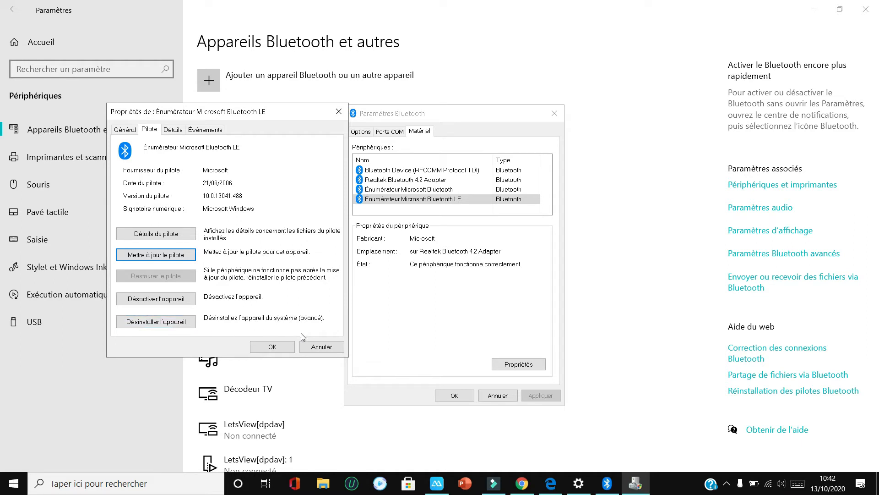
click(281, 348)
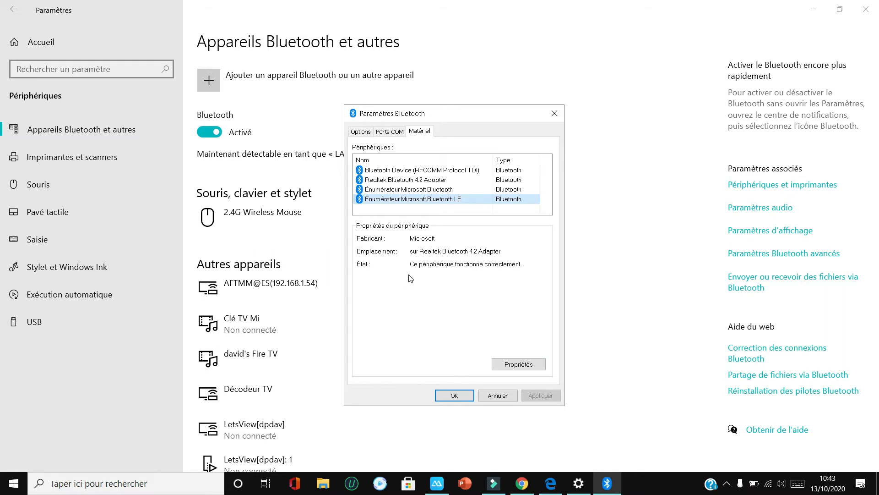
click(455, 396)
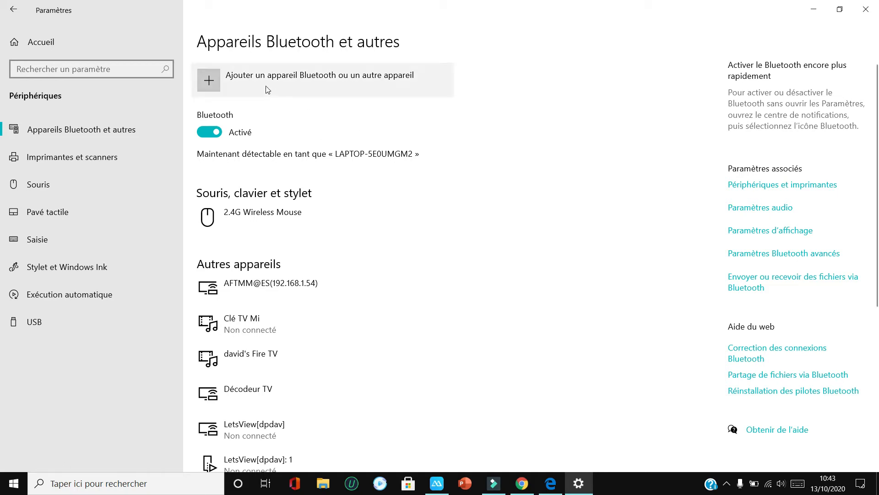
- Scan for nearby Bluetooth devices to add, cancel without choosing one, and close the Windows settings
click(210, 85)
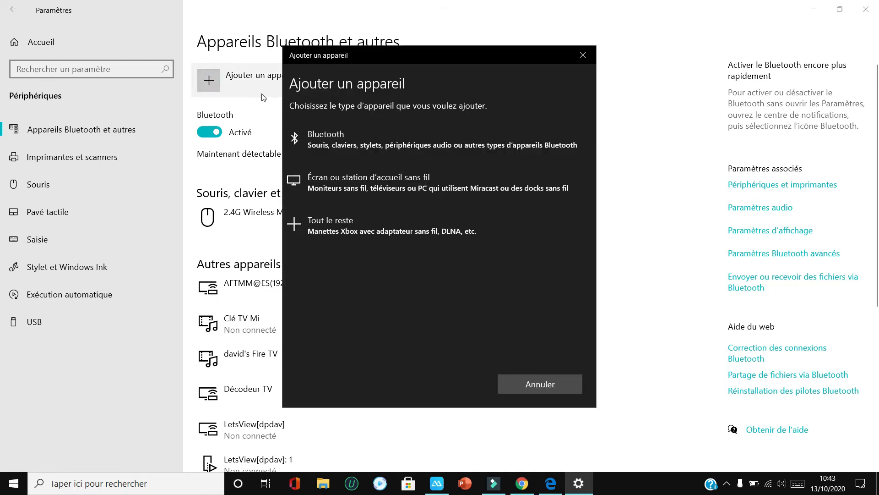
click(329, 137)
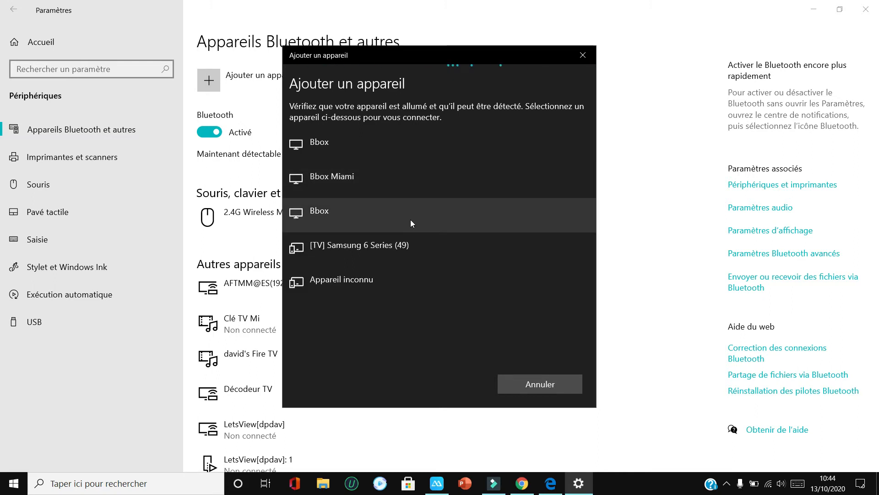
click(543, 388)
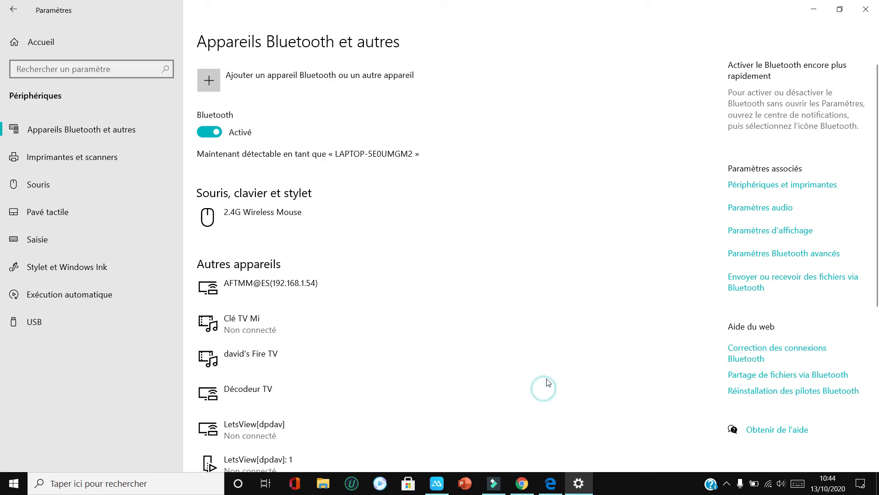
click(865, 9)
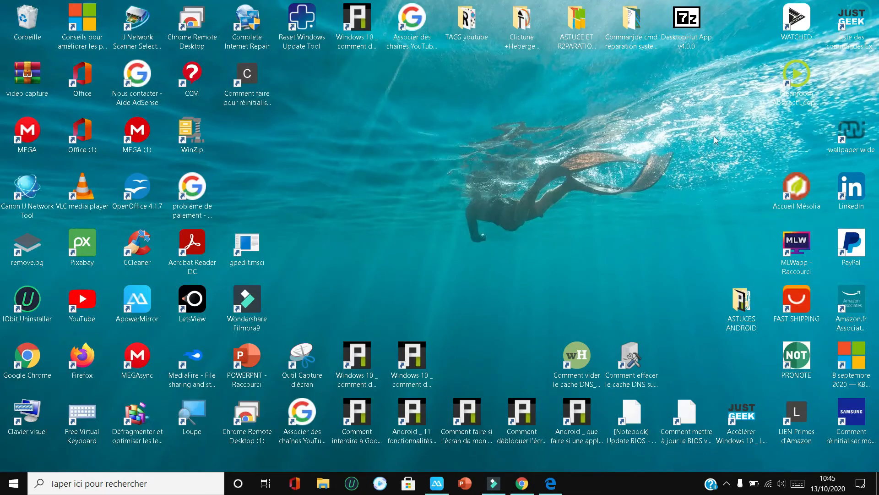
- Search Windows for "service" and open the Services application from the results
click(119, 483)
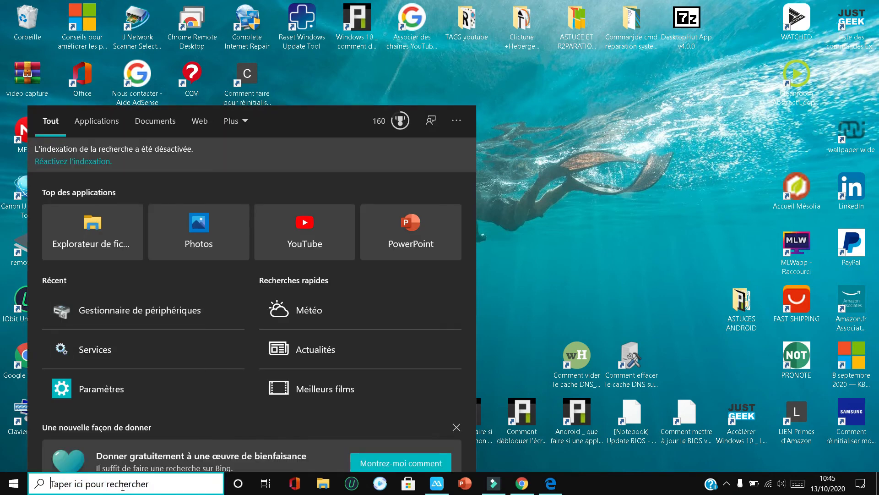
text(service)
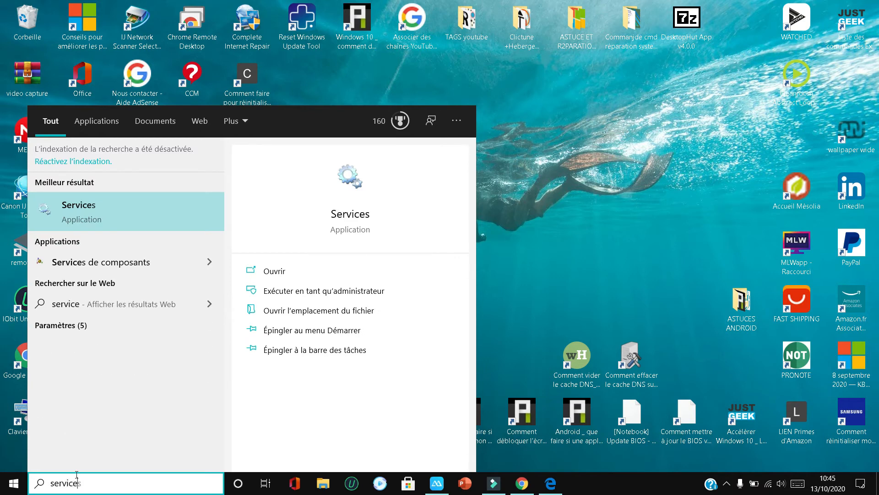
click(89, 221)
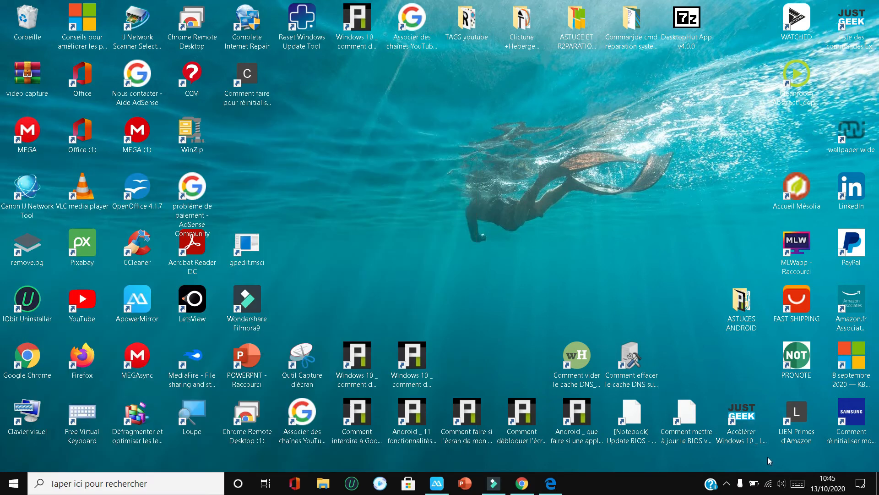
- Bring up the Run dialog with the on-screen touch keyboard, dismiss the keyboard, and move the dialog lower on the desktop
click(798, 483)
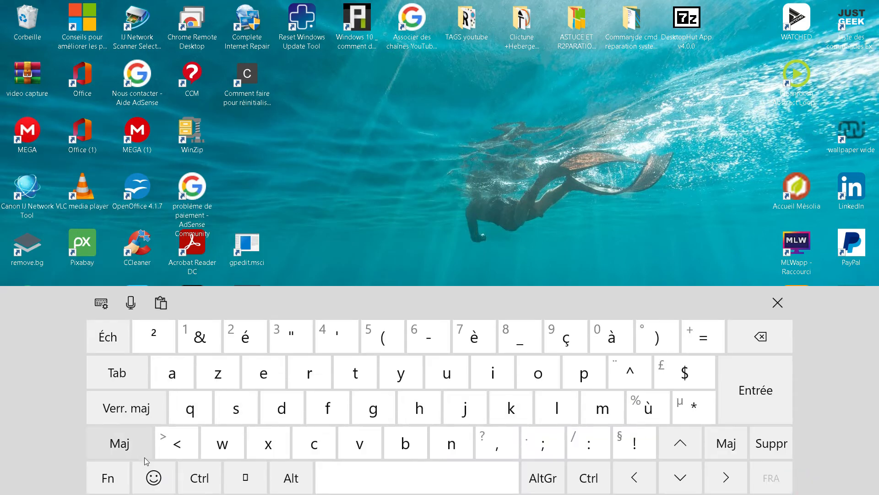
click(245, 478)
click(304, 380)
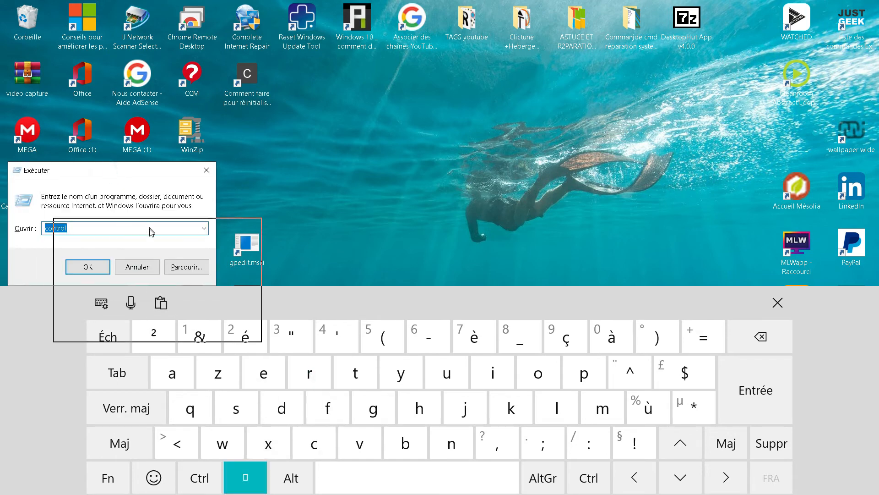
click(778, 302)
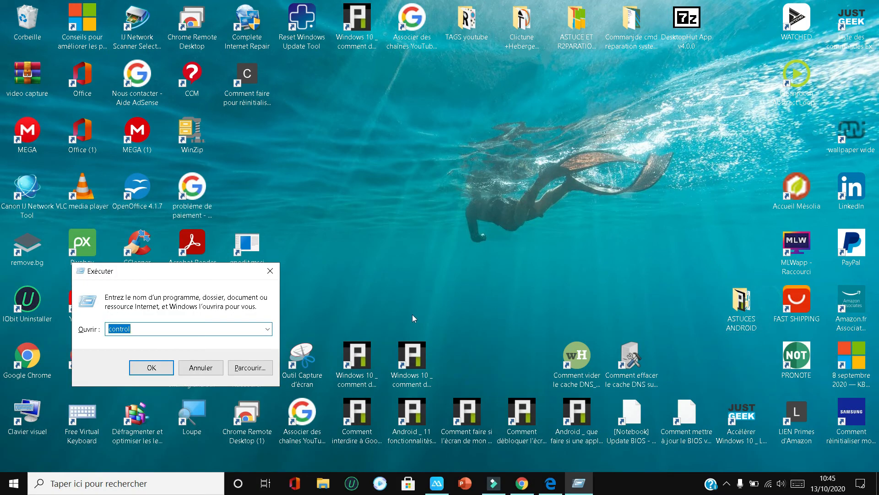
drag(133, 273, 162, 361)
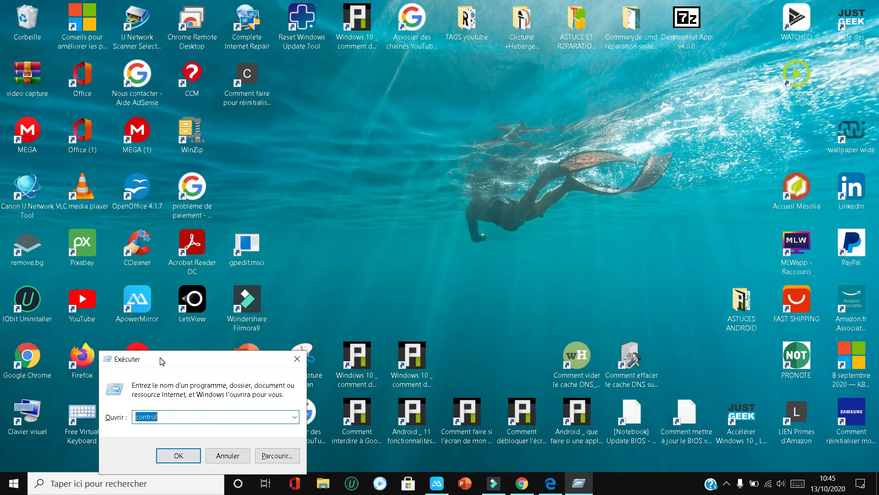
- Clear the existing Run command, choose services.msc from the command history, and run it to open Services
click(175, 416)
key(BackSpace)
key(BackSpace)
key(BackSpace)
key(BackSpace)
key(BackSpace)
key(BackSpace)
key(BackSpace)
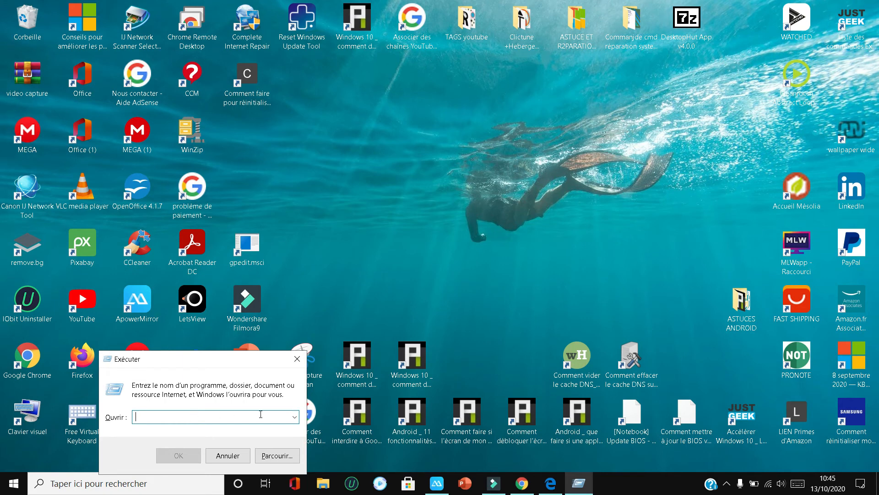
click(294, 416)
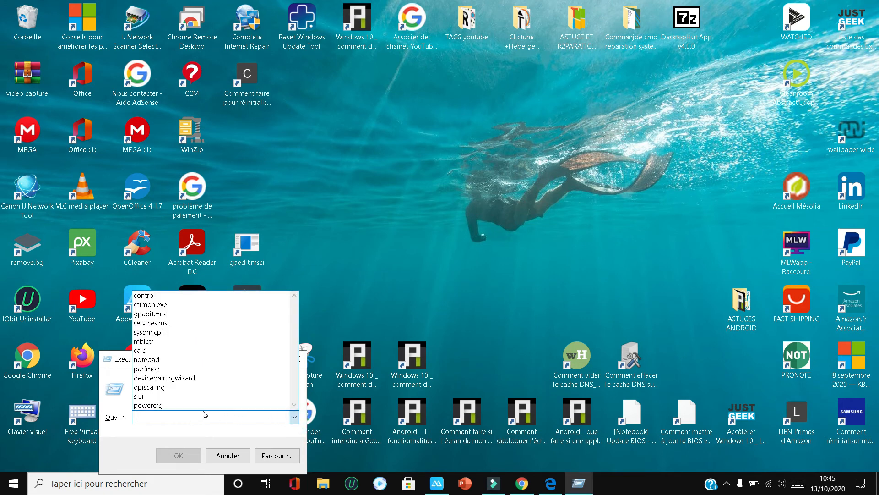
click(152, 323)
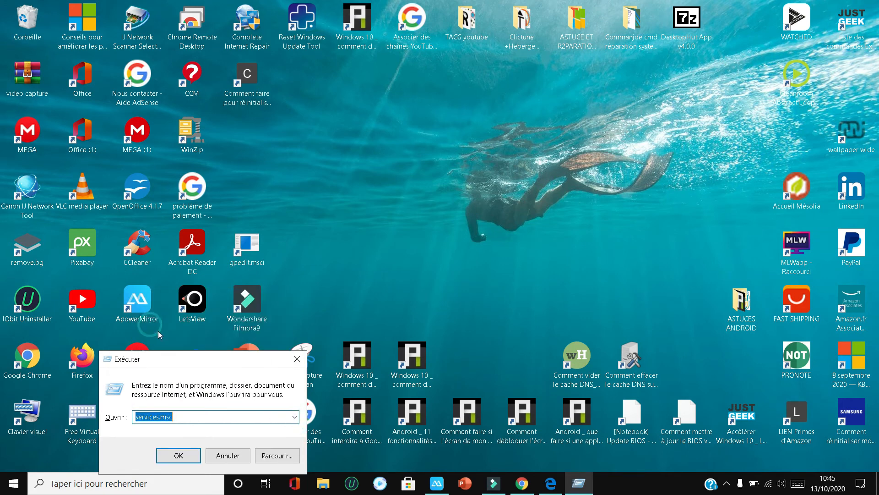
click(225, 420)
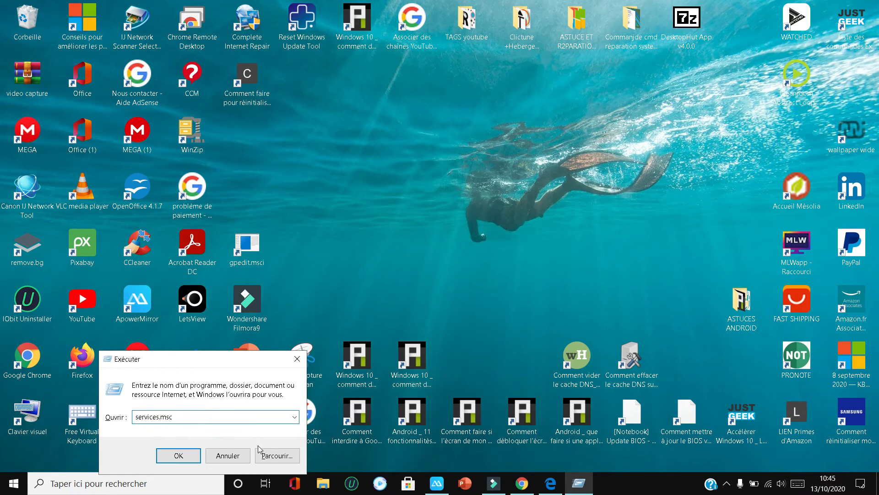
click(179, 455)
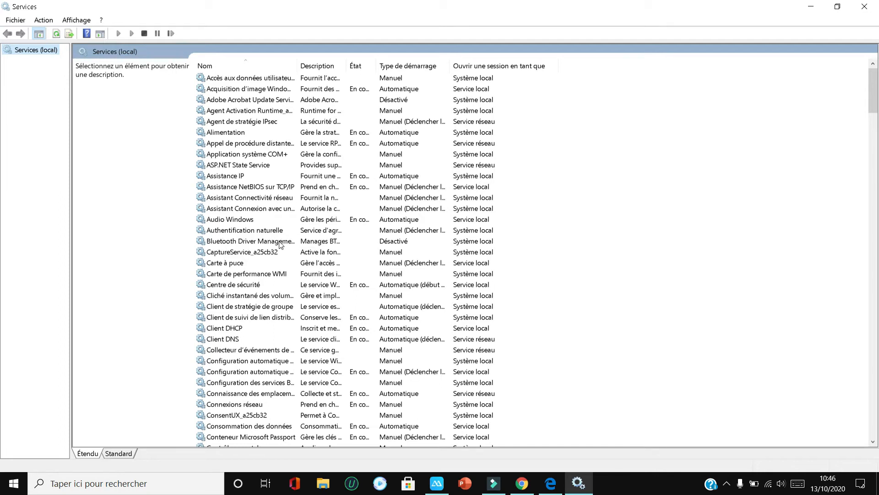
- Set the Bluetooth Driver Management Service's startup type to Automatique, apply it, and start the service
right_click(255, 244)
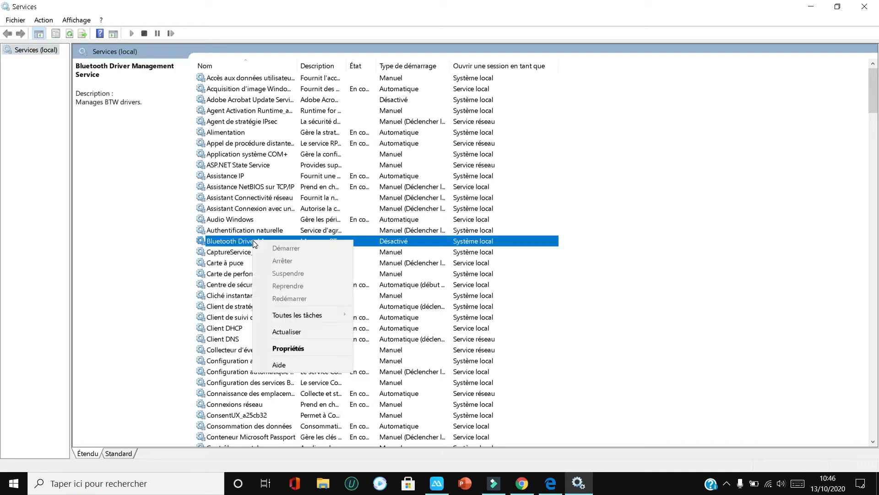
click(284, 349)
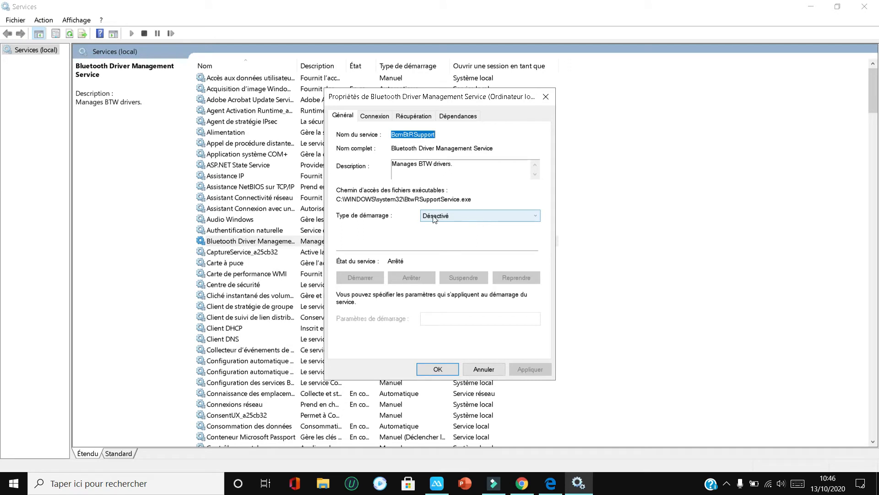
click(536, 219)
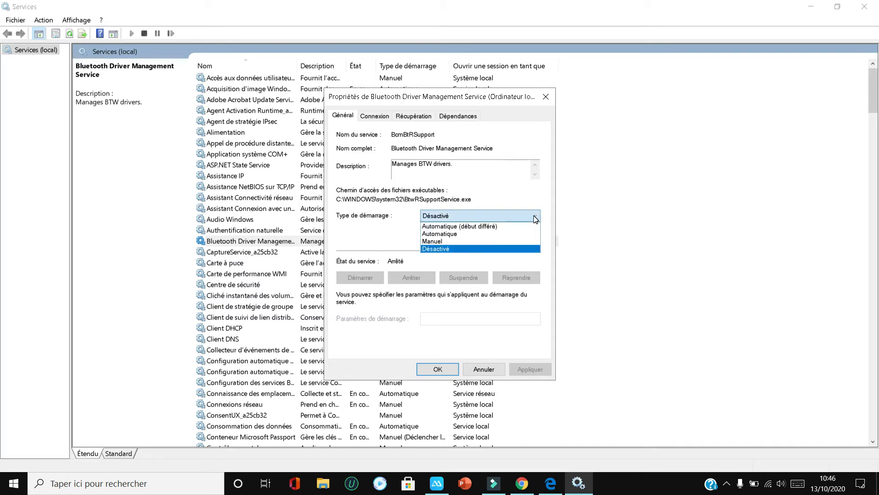
click(446, 234)
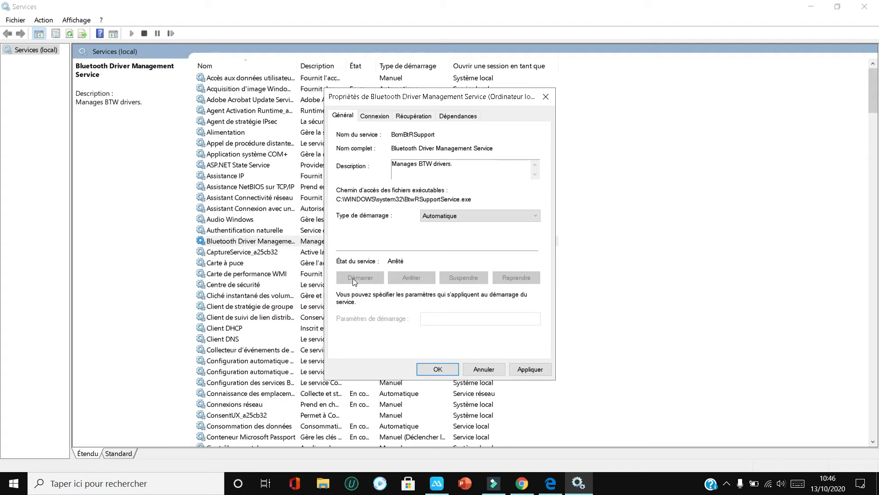
click(520, 363)
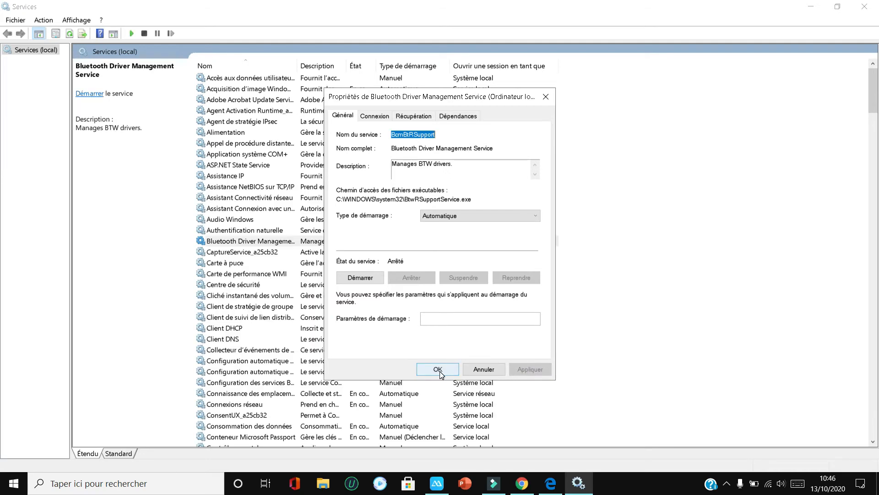
click(364, 279)
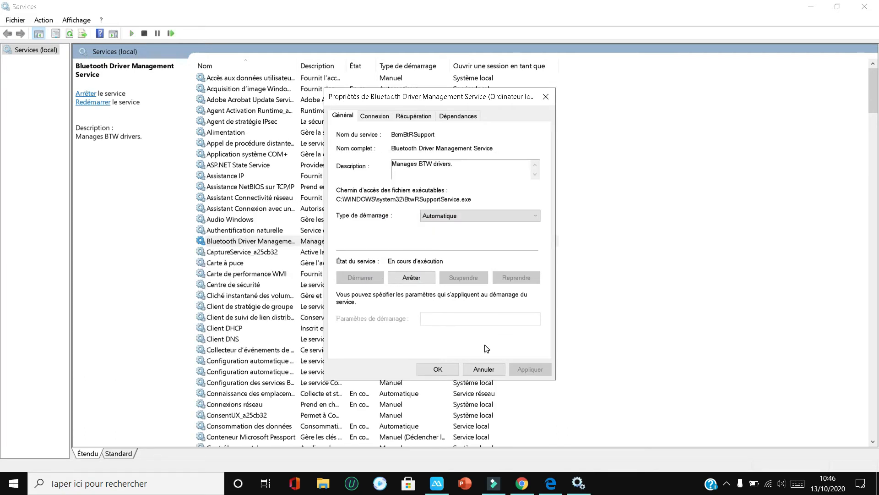
click(433, 369)
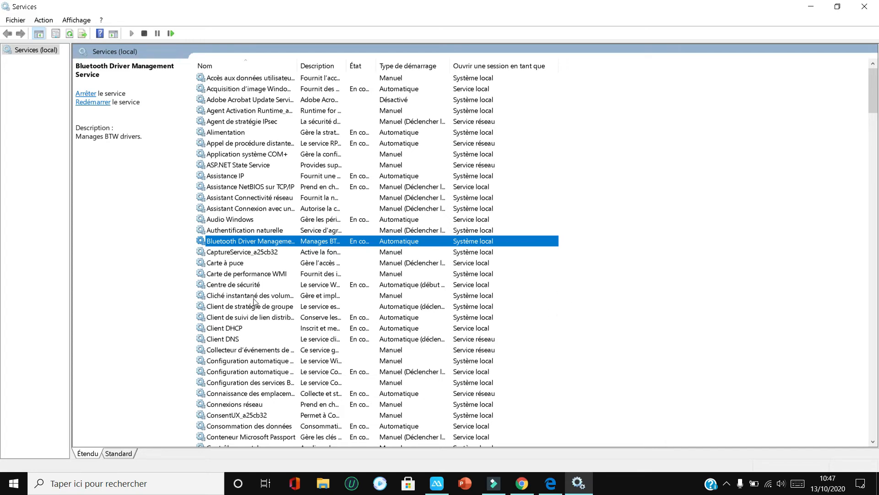
- Set the Realtek Bluetooth Device Manager Service's startup type to Automatique, confirm its properties, and close Services
scroll(254, 301, down, 2)
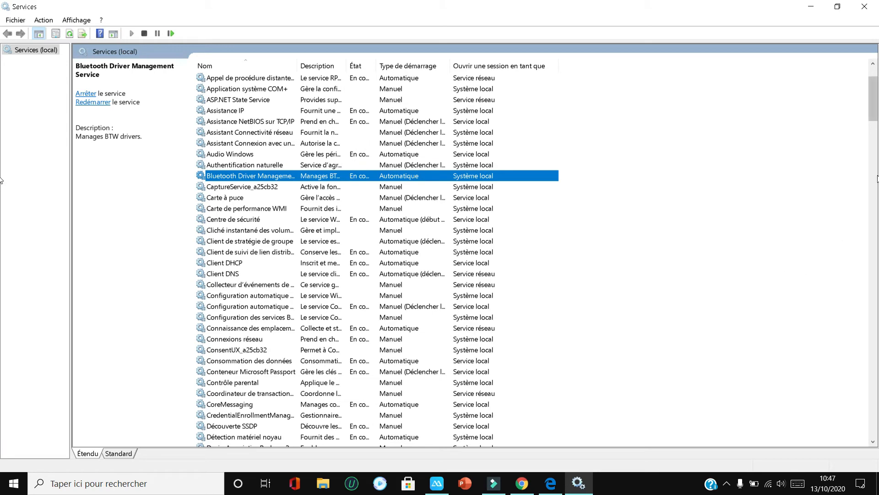
drag(873, 115, 874, 126)
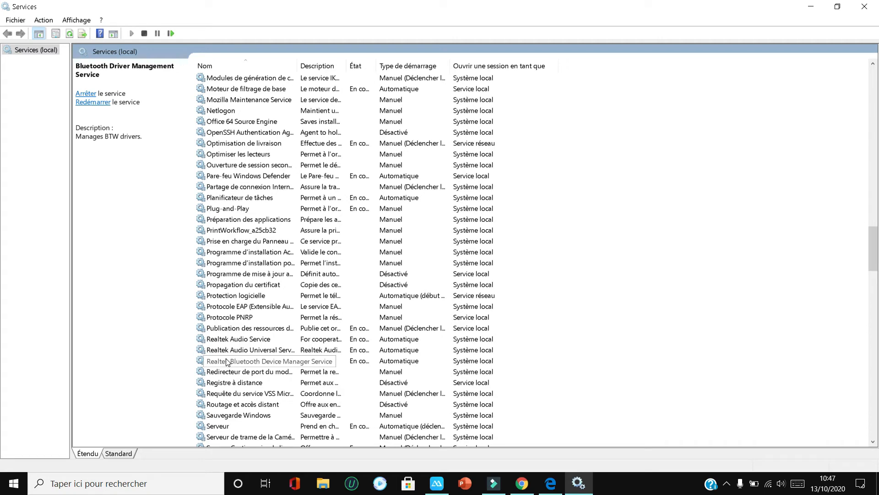
right_click(230, 362)
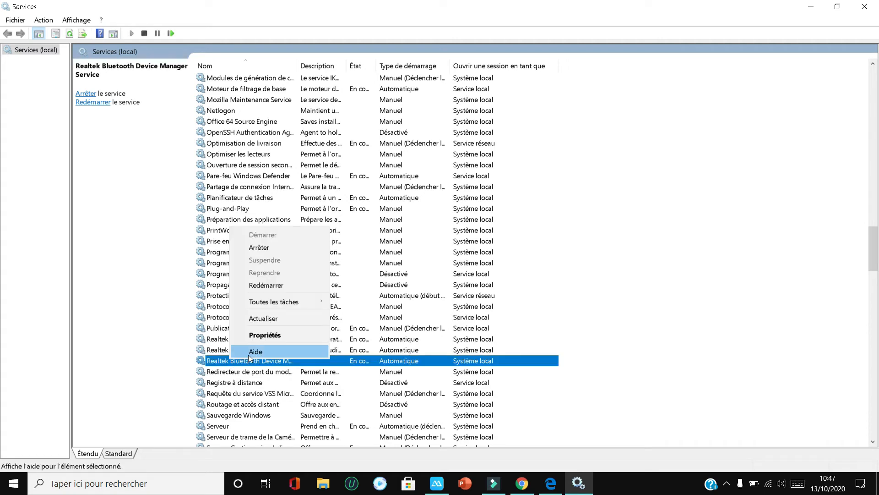
click(275, 336)
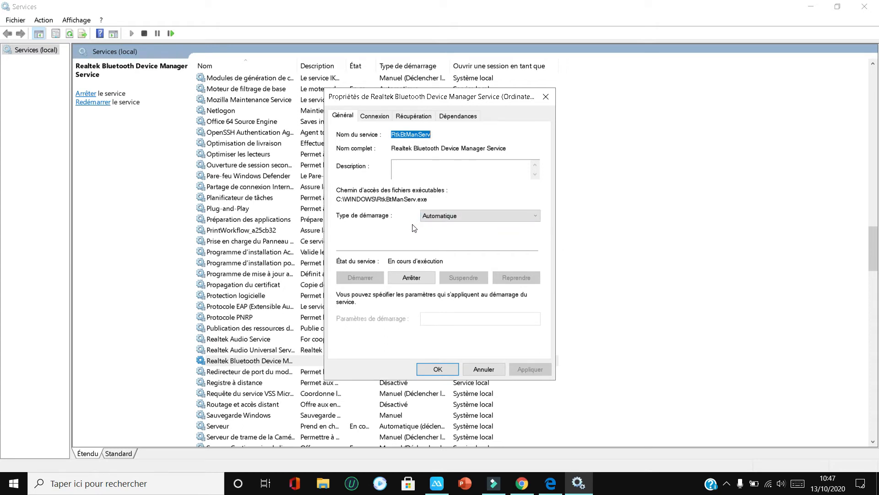
click(535, 215)
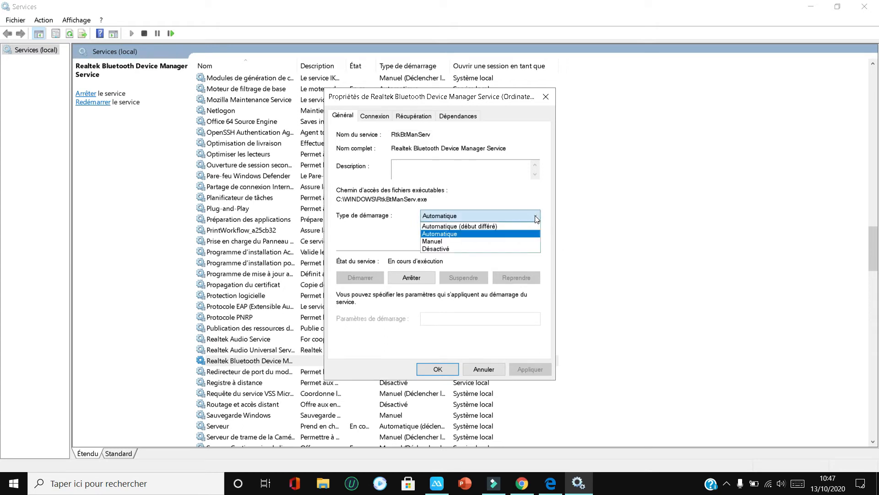
click(441, 235)
click(538, 368)
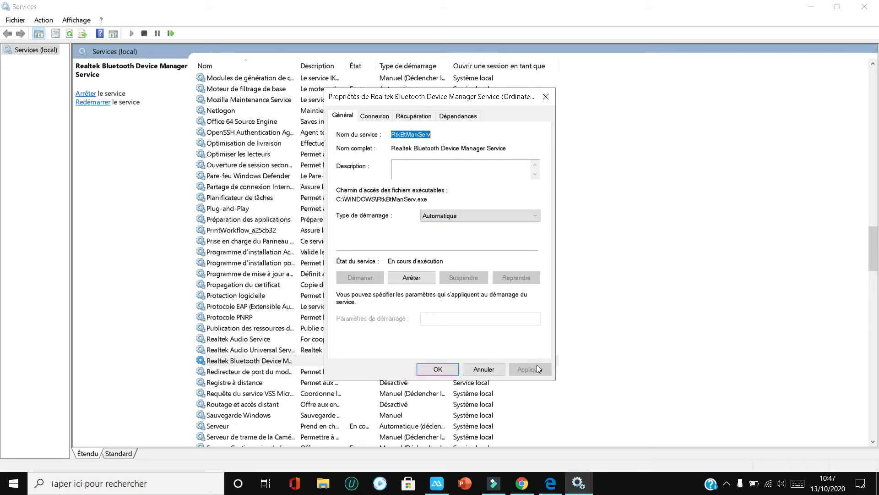
click(437, 368)
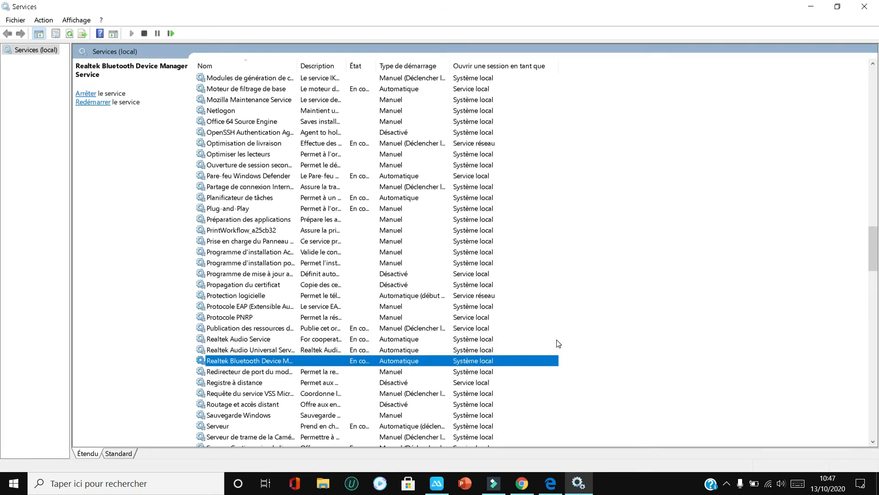
click(864, 7)
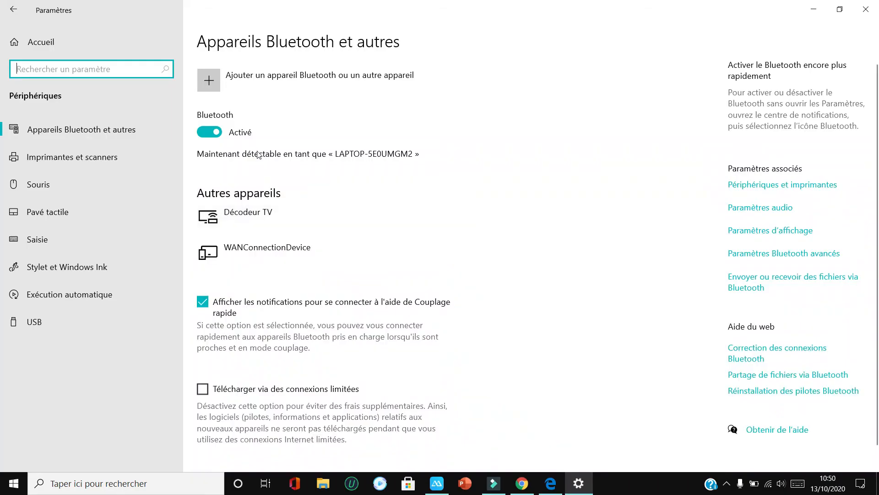
- Turn the PC's Bluetooth off and on again, and scan for nearby Bluetooth devices to add
click(213, 135)
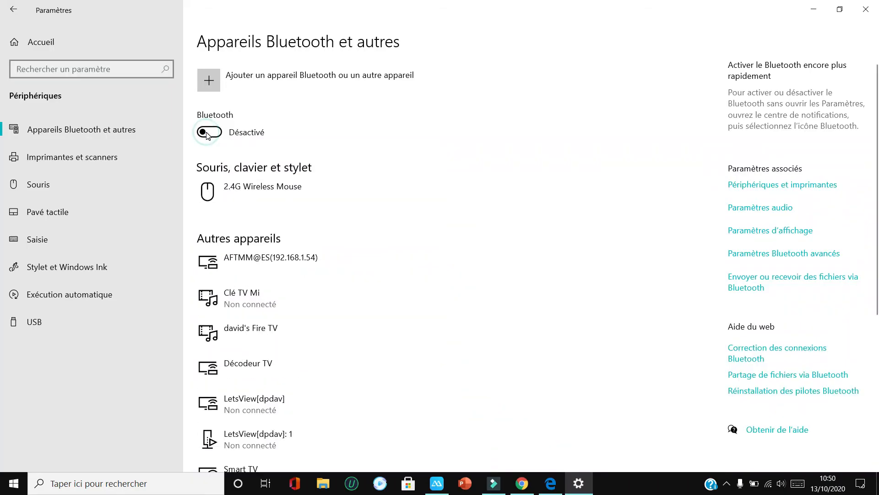
click(213, 135)
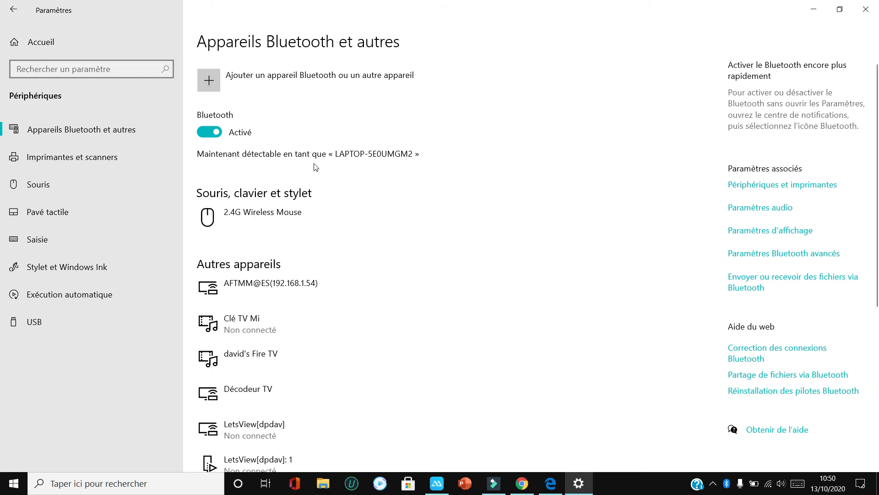
click(210, 84)
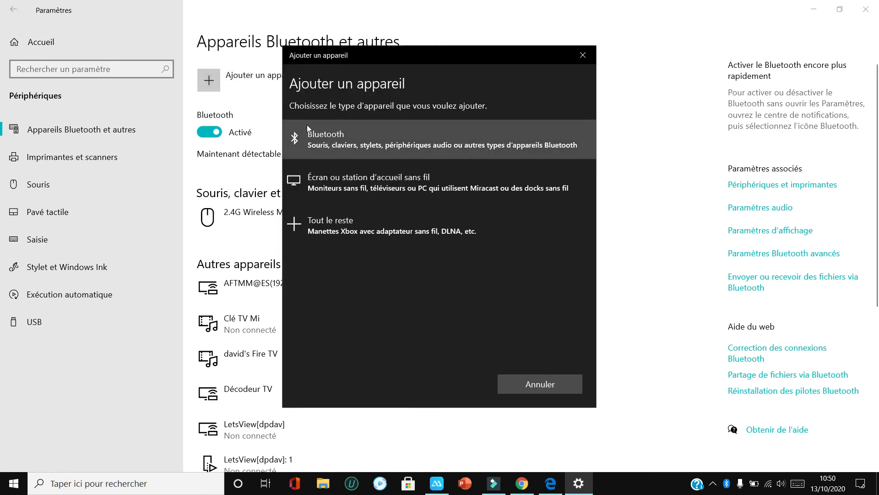
click(319, 147)
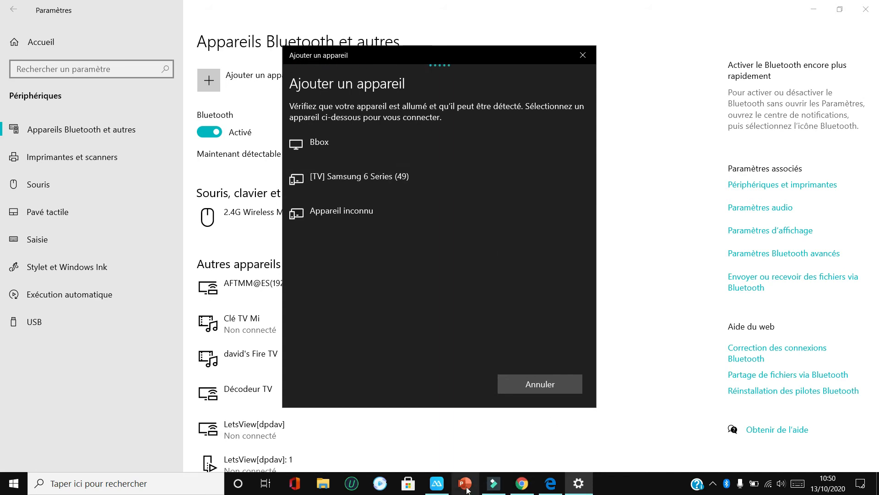
- Switch to the mirrored phone in ApowerMirror, move it beside the device dialog, and choose LAPTOP-5E0UMGM2 from its available devices
mouse_move(439, 483)
click(446, 467)
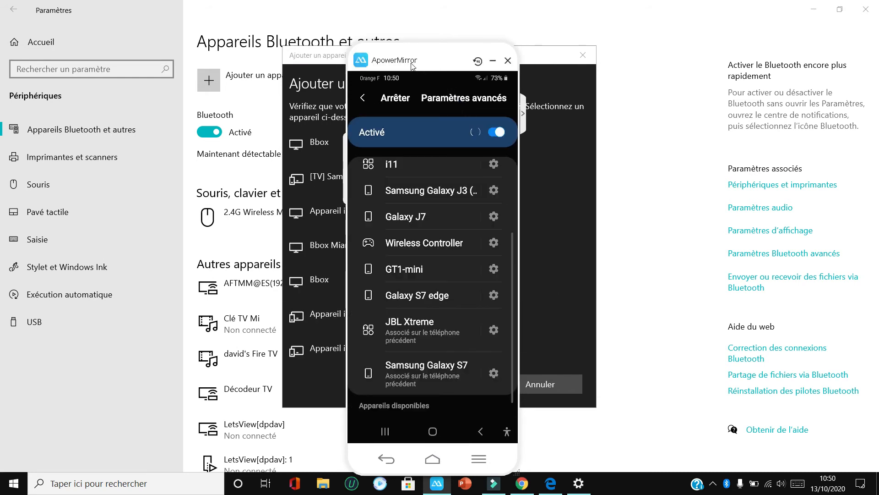
drag(413, 66, 709, 73)
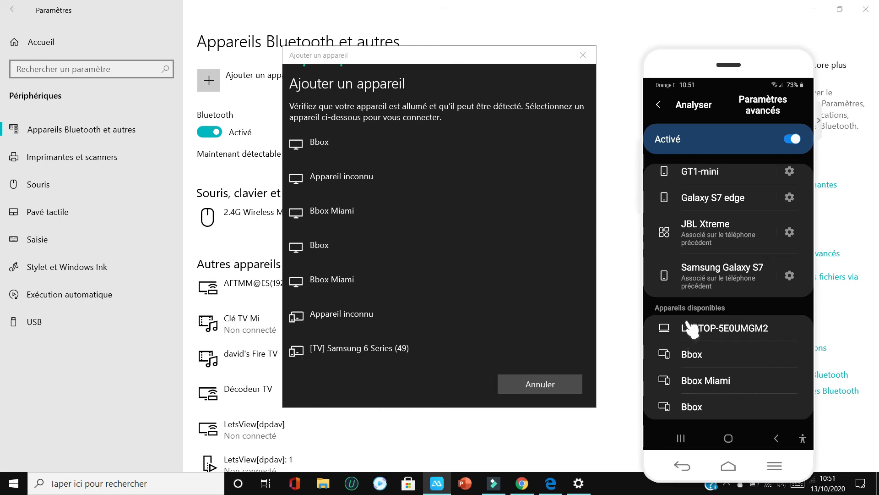
click(696, 327)
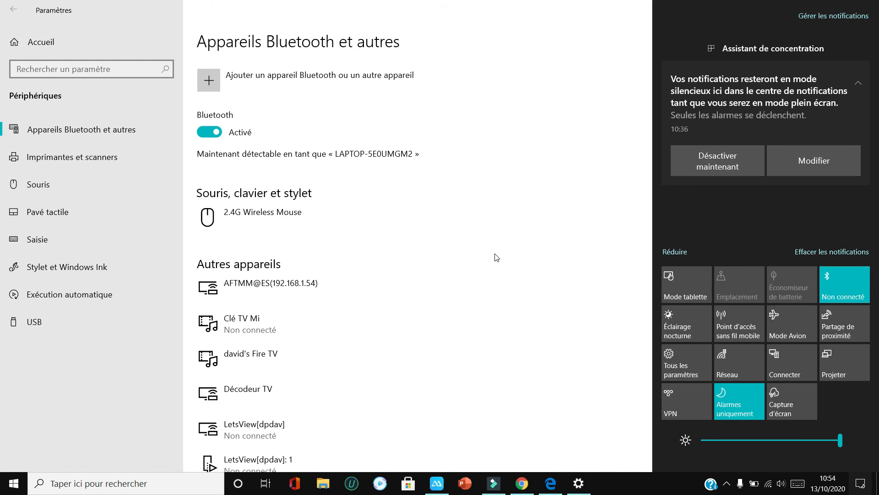
- Dismiss the notification centre, review the PC's list of Bluetooth and other devices, and close the Windows settings
click(529, 266)
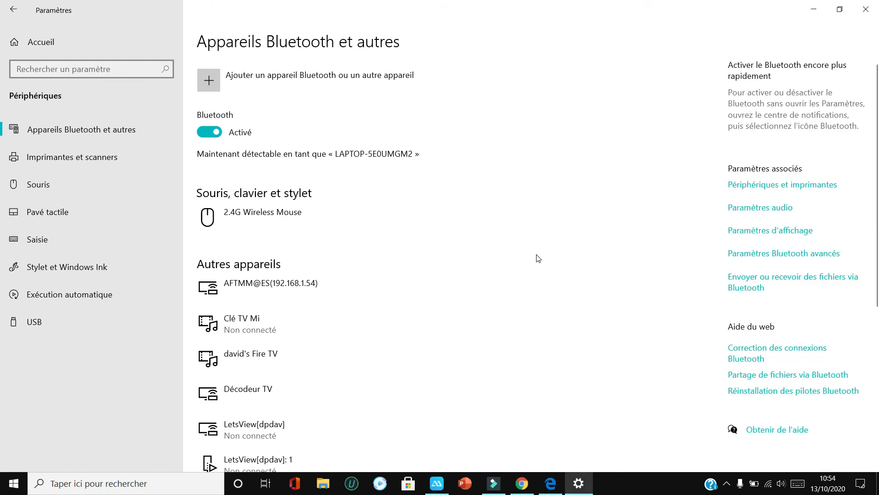
scroll(385, 323, down, 3)
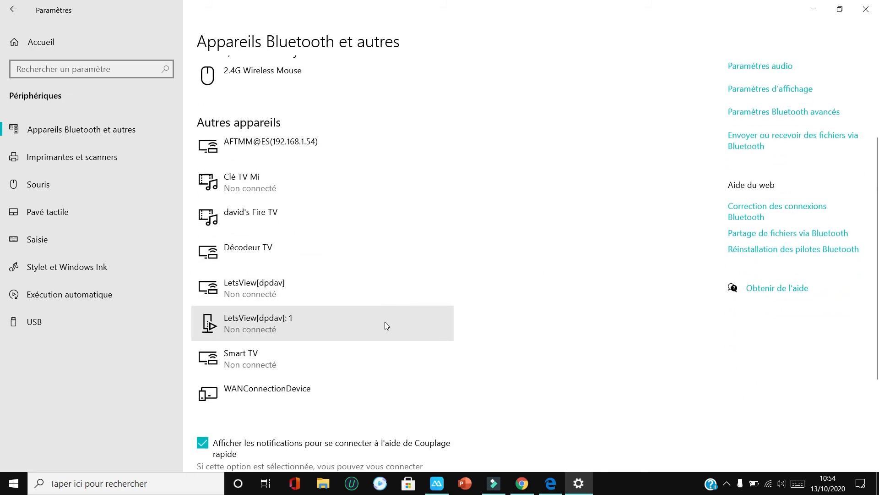
scroll(380, 316, down, 3)
scroll(331, 297, up, 5)
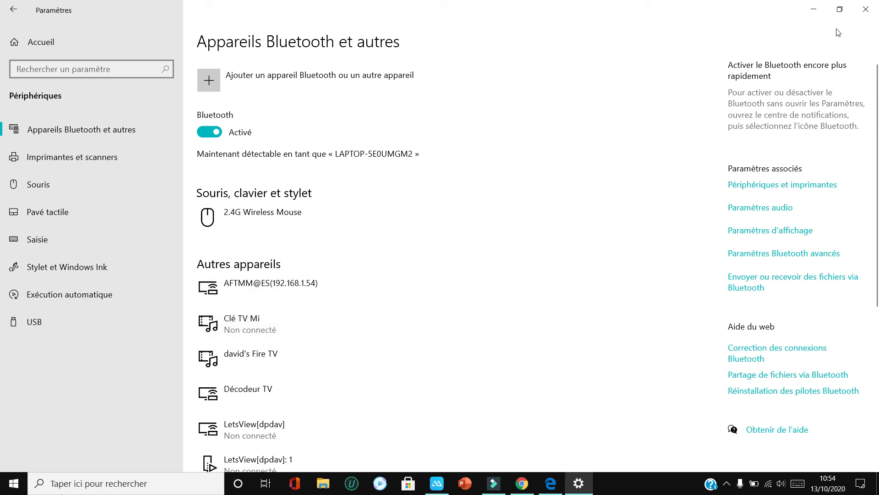
click(865, 9)
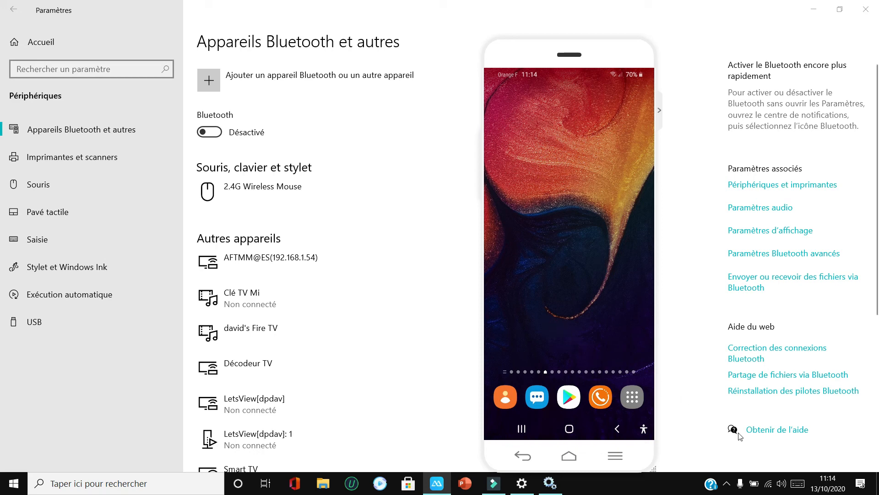
- Turn on the PC's Bluetooth from the notification centre, and check the mirrored phone's available Bluetooth devices in ApowerMirror
click(868, 486)
click(834, 293)
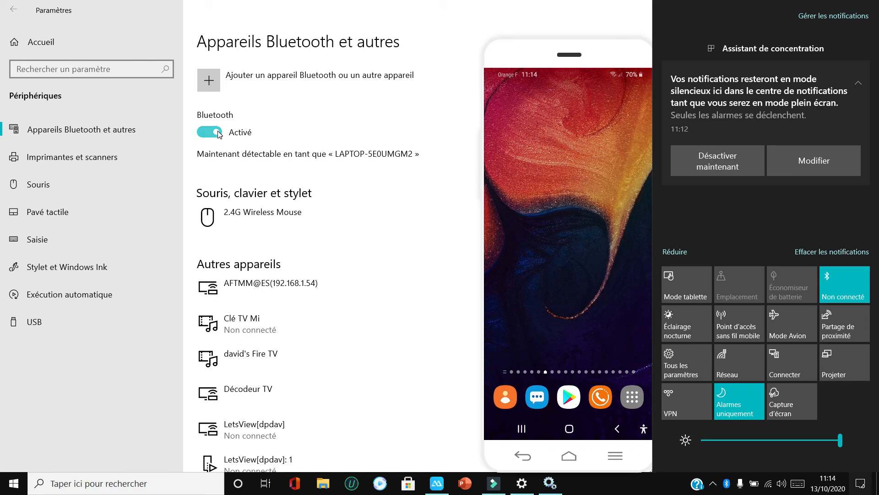
click(375, 120)
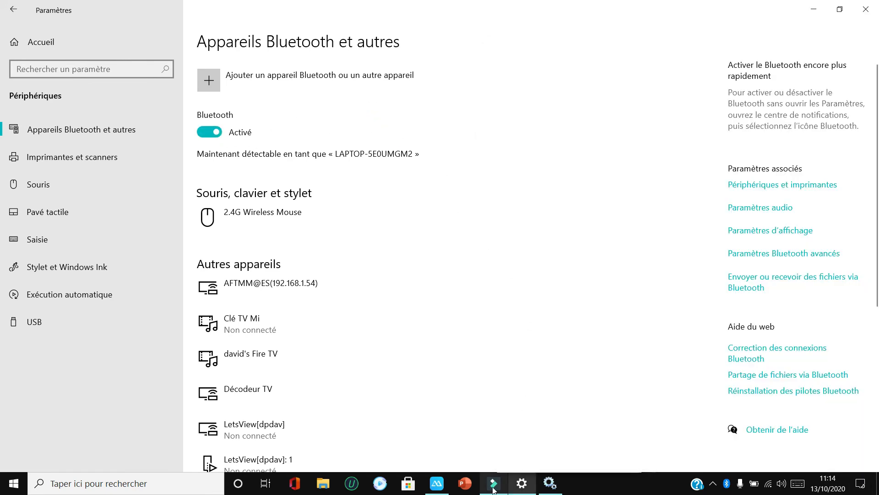
click(439, 484)
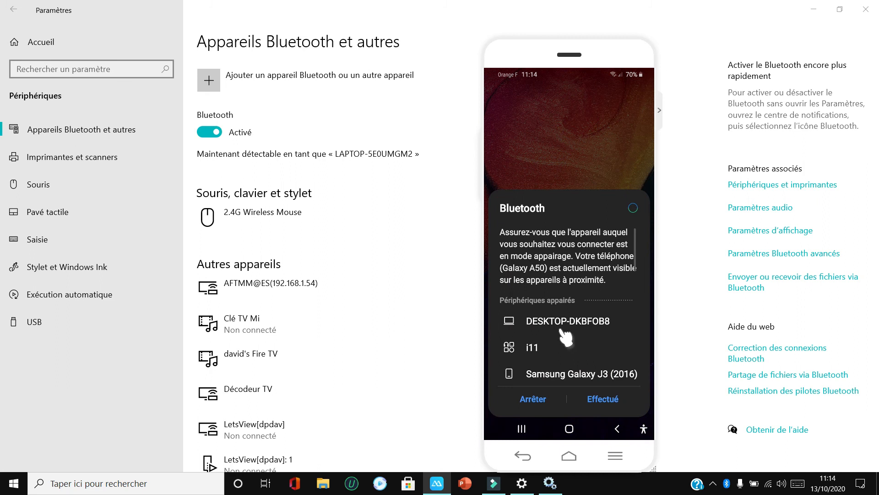
scroll(562, 330, down, 5)
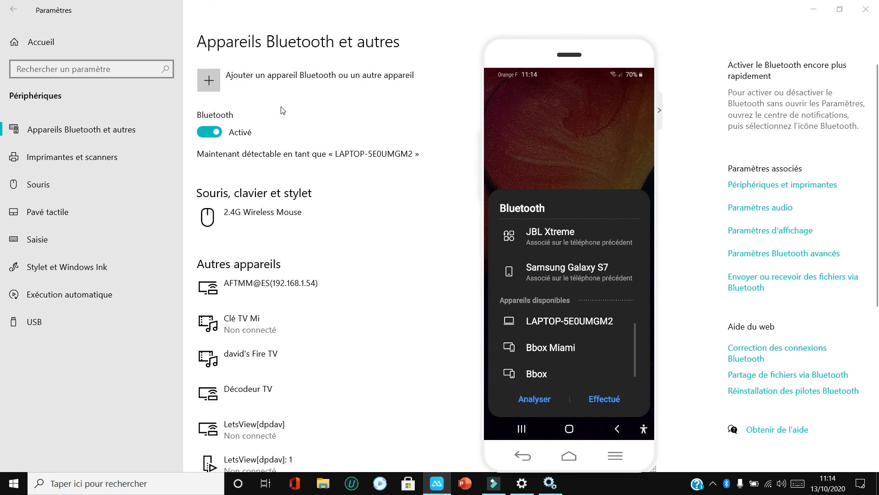
- Start pairing the Galaxy A50 with the PC as a new Bluetooth device, and bring up the mirrored phone's pairing request
click(219, 90)
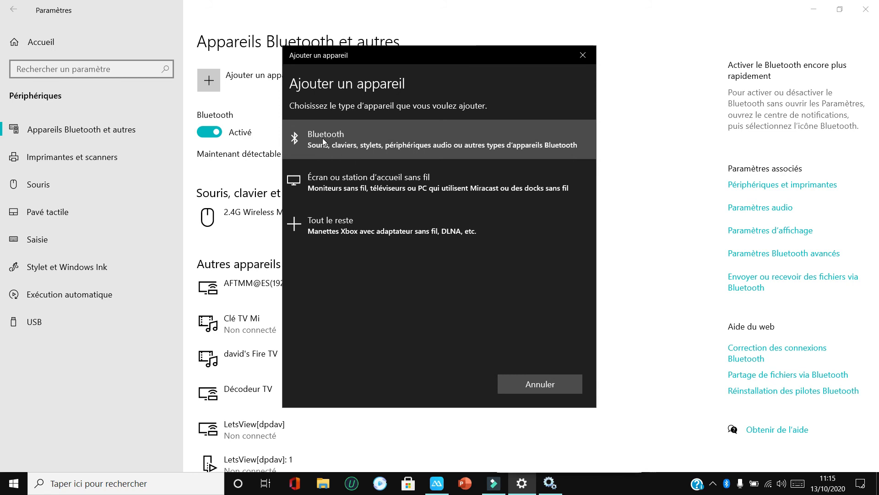
click(334, 140)
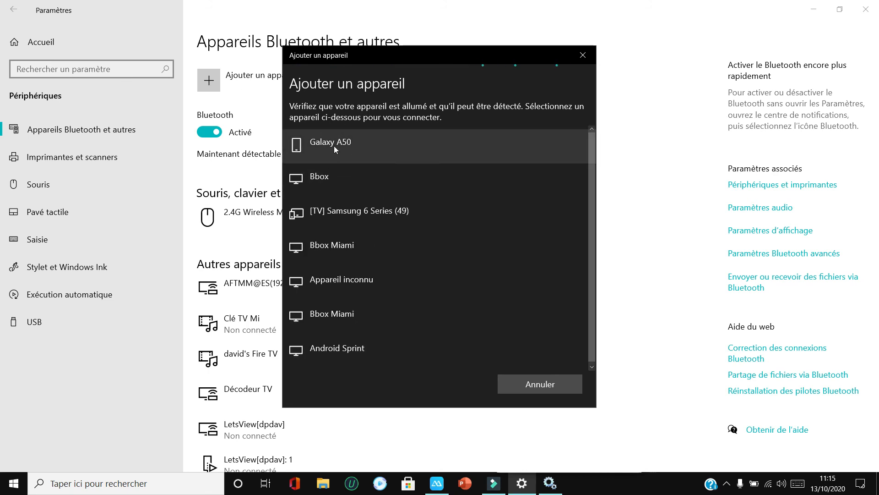
click(375, 155)
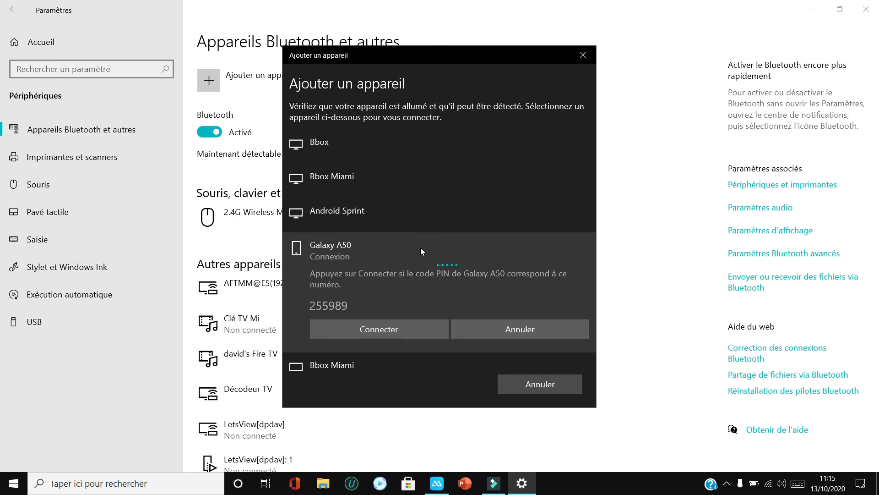
click(439, 484)
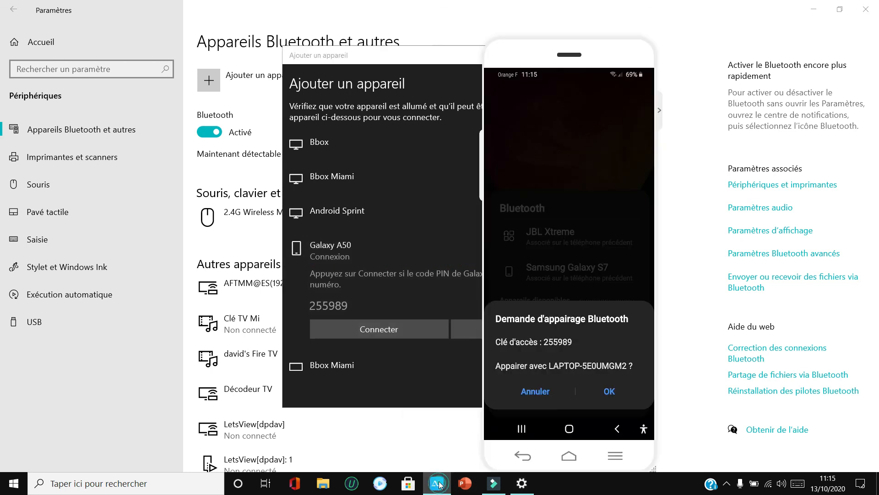